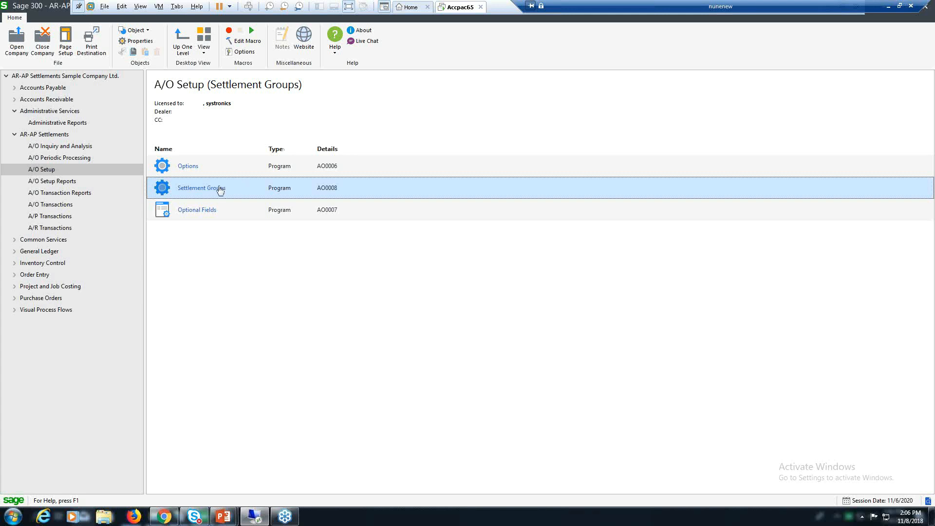
Step: Open the settlement groups setup and examine the customers and vendors assigned to GROUP5 and GROUP6
{"action": "left_click", "coordinate": [219, 190]}
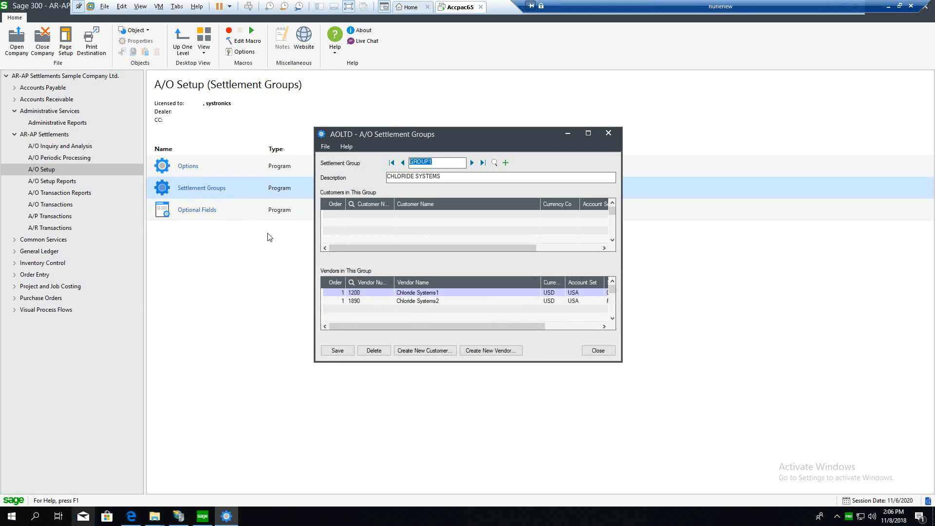
{"action": "left_click", "coordinate": [482, 162]}
{"action": "left_click", "coordinate": [402, 163]}
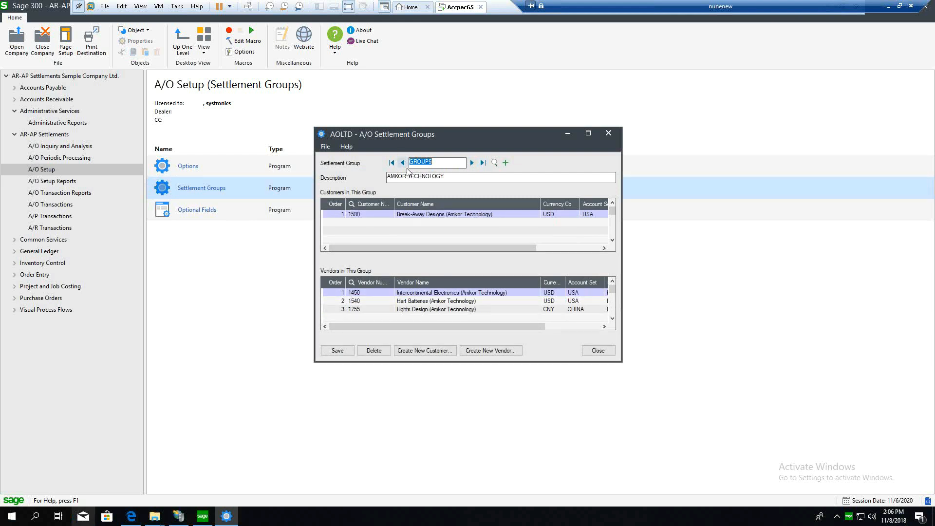
{"action": "left_click", "coordinate": [587, 133]}
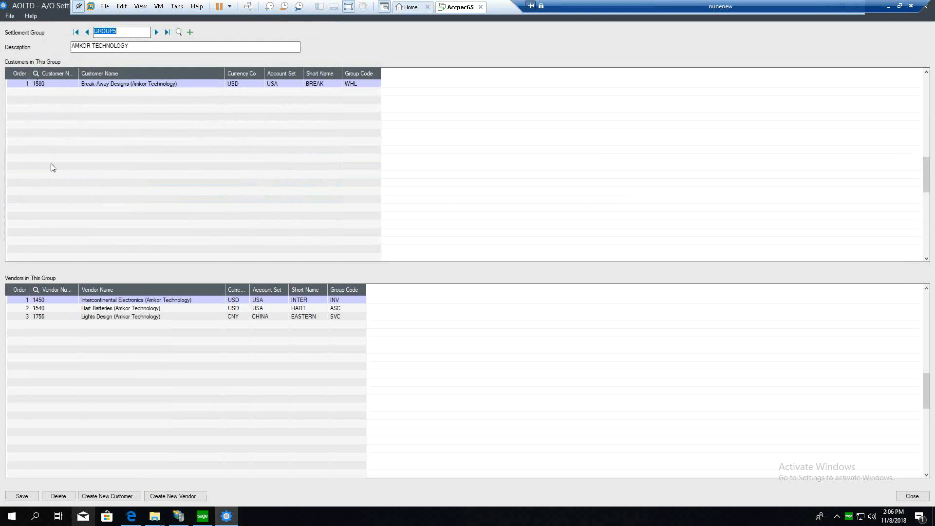
{"action": "left_click", "coordinate": [157, 32]}
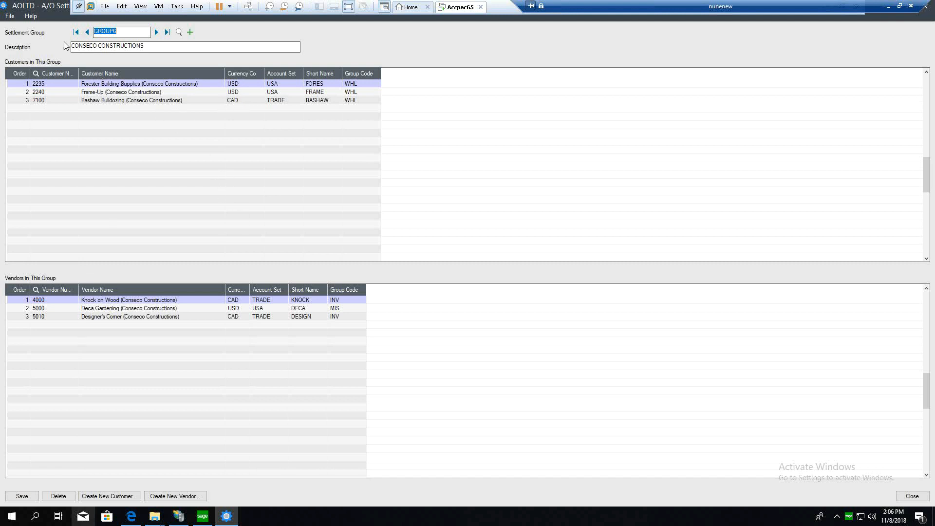
Step: Compare the customers and vendors assigned to GROUP1 and GROUP2, and close the settlement groups window
{"action": "left_click", "coordinate": [76, 33]}
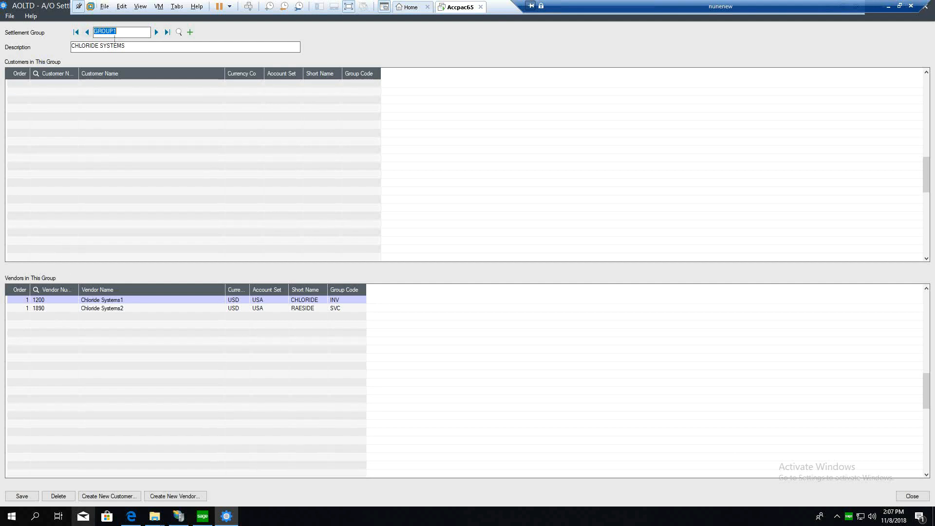
{"action": "left_click", "coordinate": [156, 32]}
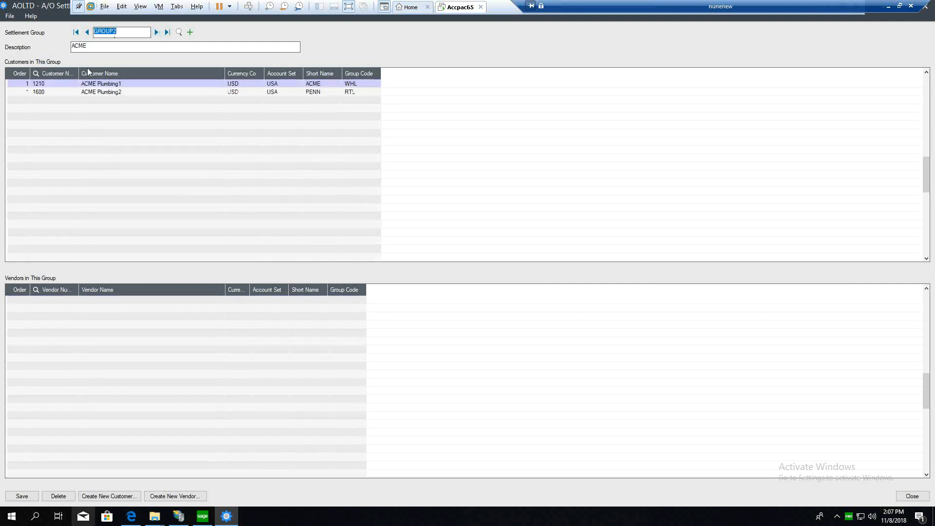
{"action": "left_click", "coordinate": [87, 33]}
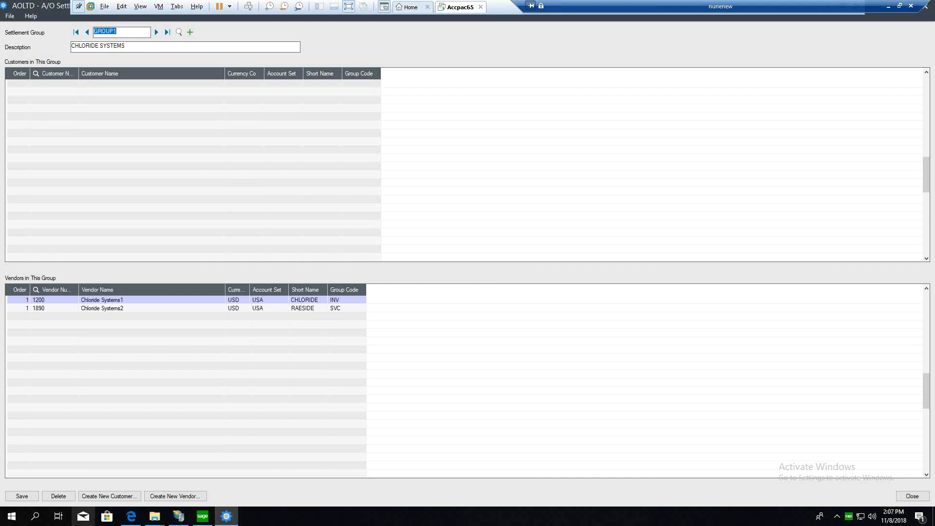
{"action": "left_click", "coordinate": [156, 32]}
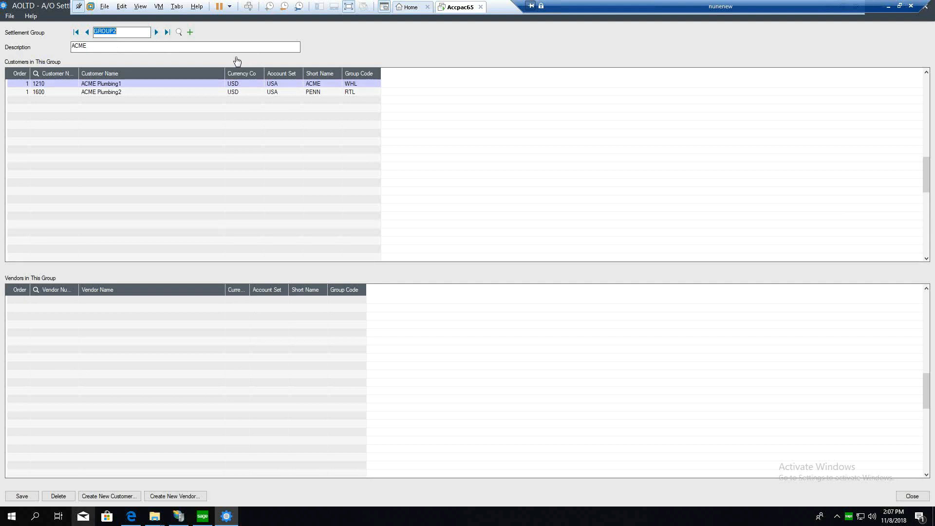
{"action": "left_click", "coordinate": [927, 7]}
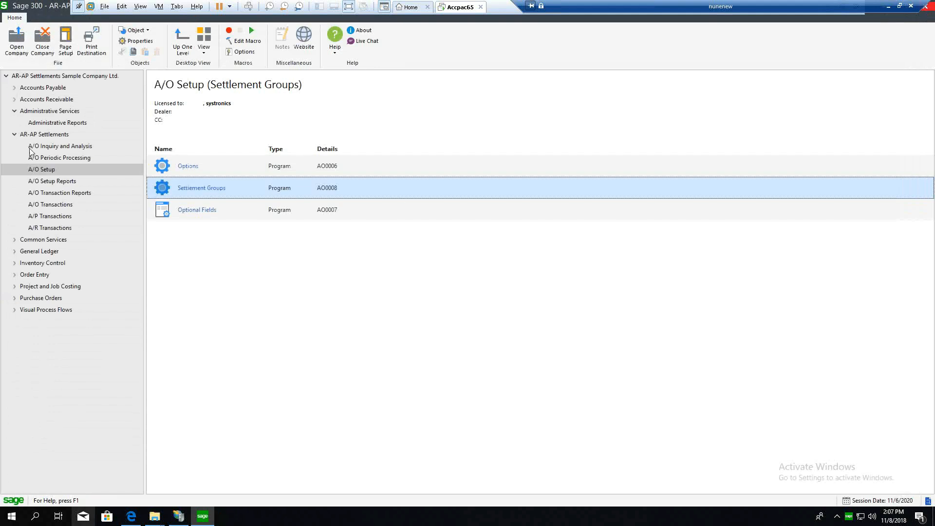
Step: Create a new batch in A/O Settlement Entry and assign settlement group GROUP5 to its first entry
{"action": "left_click", "coordinate": [59, 204]}
{"action": "left_click", "coordinate": [221, 187]}
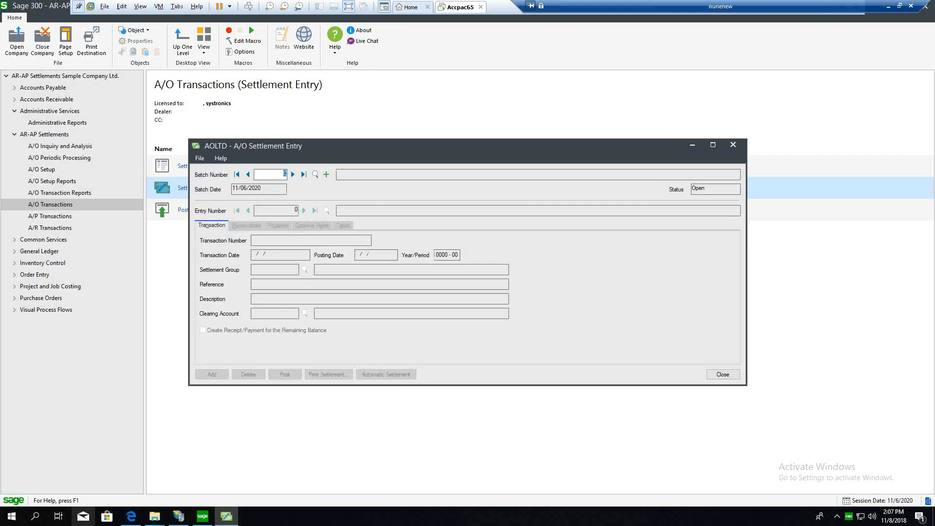
{"action": "left_click", "coordinate": [326, 174]}
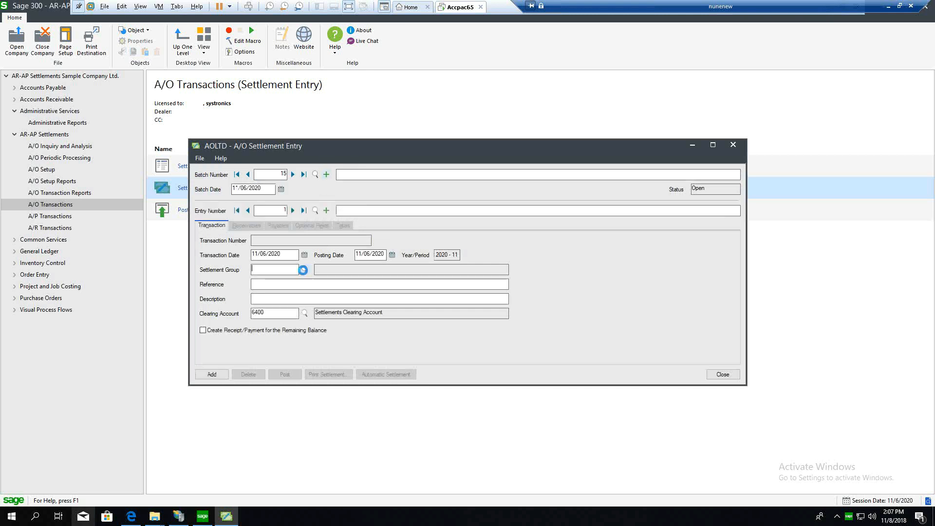
{"action": "left_click", "coordinate": [303, 269]}
{"action": "left_click", "coordinate": [83, 164]}
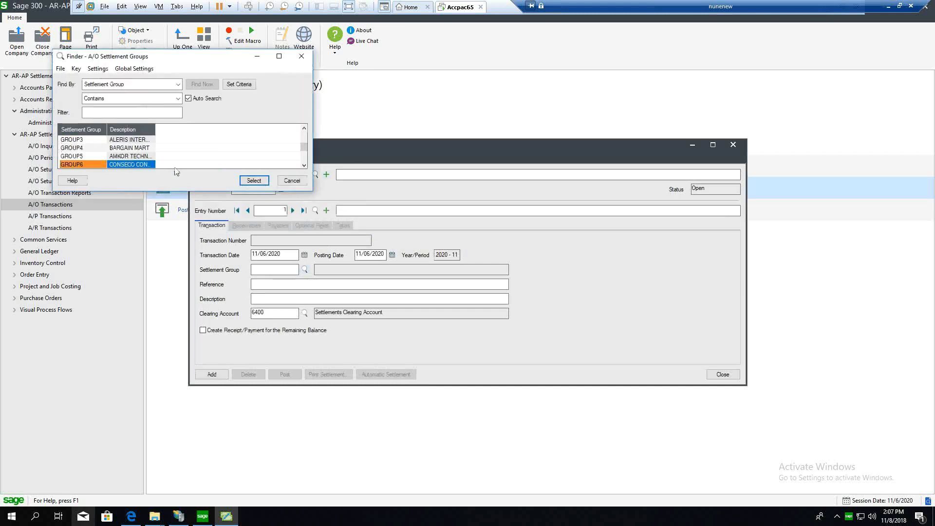
{"action": "left_click", "coordinate": [100, 157]}
{"action": "left_click", "coordinate": [251, 181]}
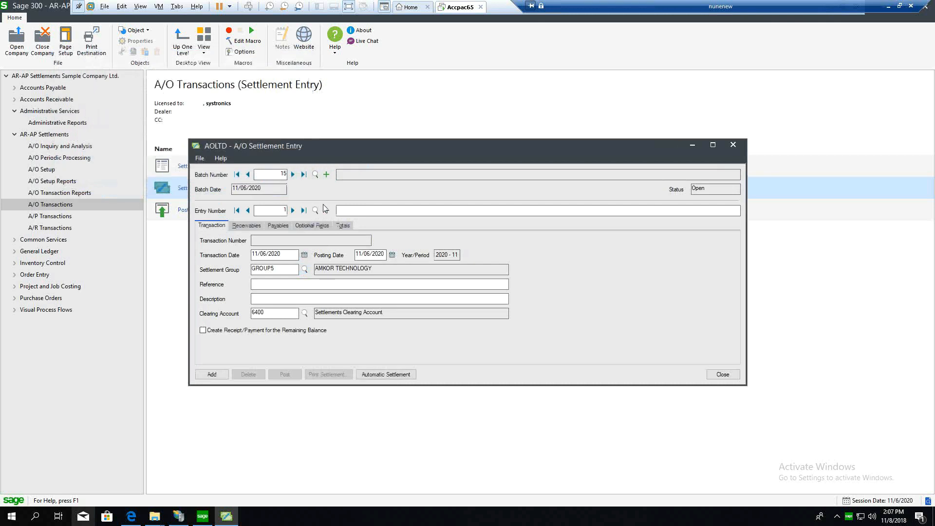
Step: Examine the receivable and payable documents available for the settlement entry in the maximized window
{"action": "left_click", "coordinate": [247, 225]}
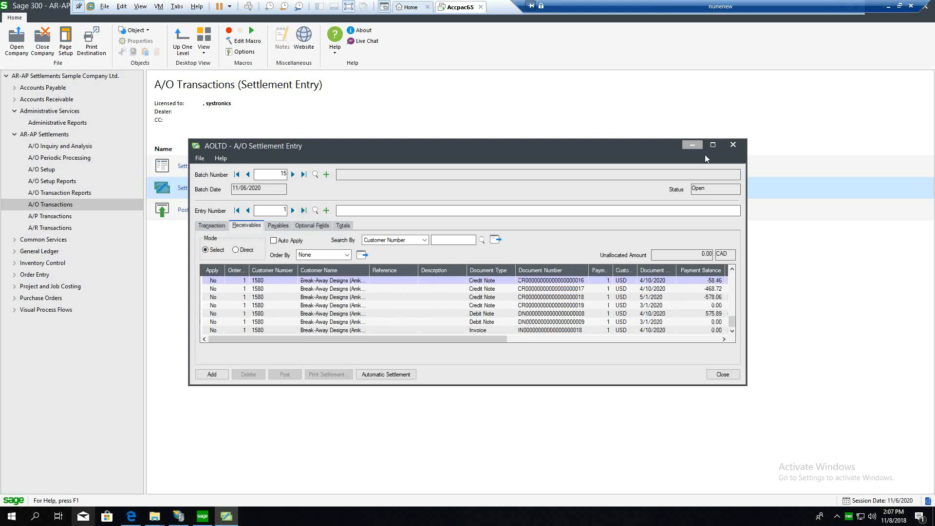
{"action": "left_click", "coordinate": [716, 147]}
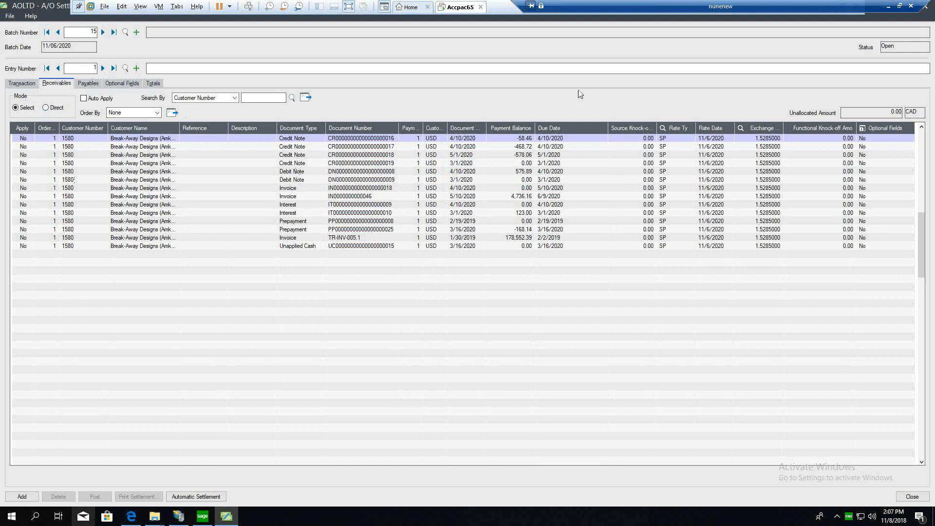
{"action": "left_click", "coordinate": [89, 83]}
{"action": "left_click", "coordinate": [36, 104]}
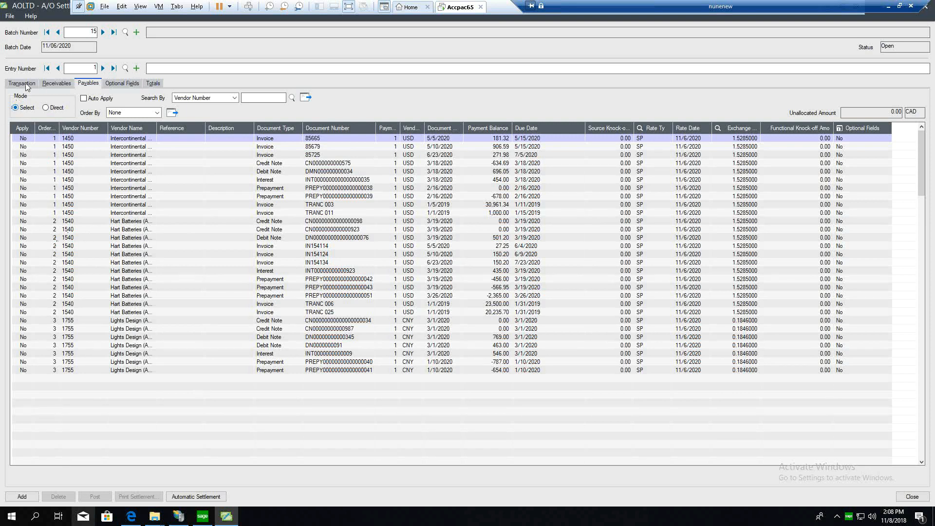
Step: Apply the customer's invoice dated 5/10/2020 and debit note dated 4/10/2020 among the receivables
{"action": "left_click", "coordinate": [57, 83]}
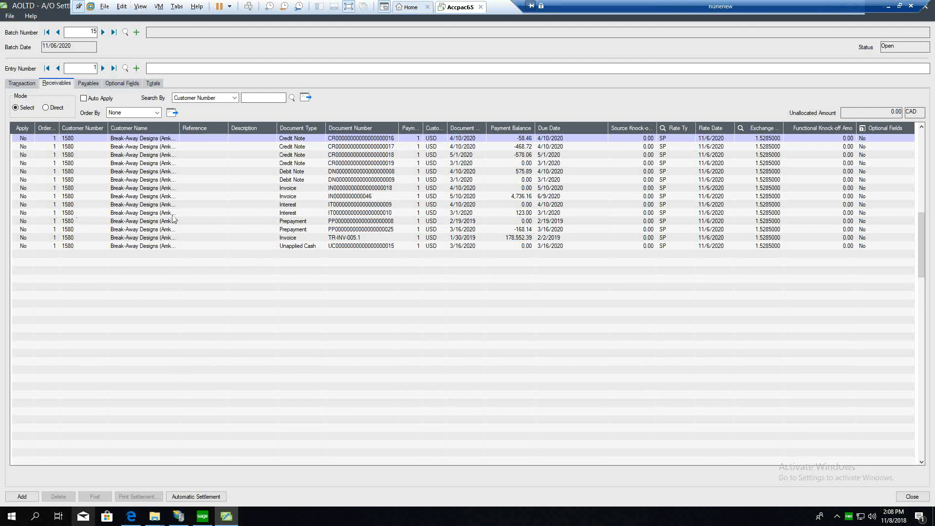
{"action": "left_click", "coordinate": [31, 199]}
{"action": "double_click", "coordinate": [31, 200]}
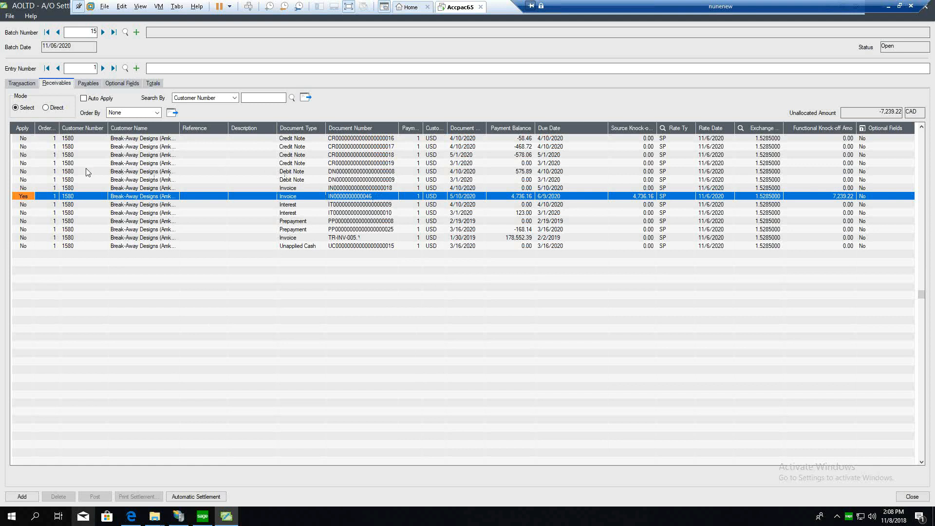
{"action": "double_click", "coordinate": [35, 171]}
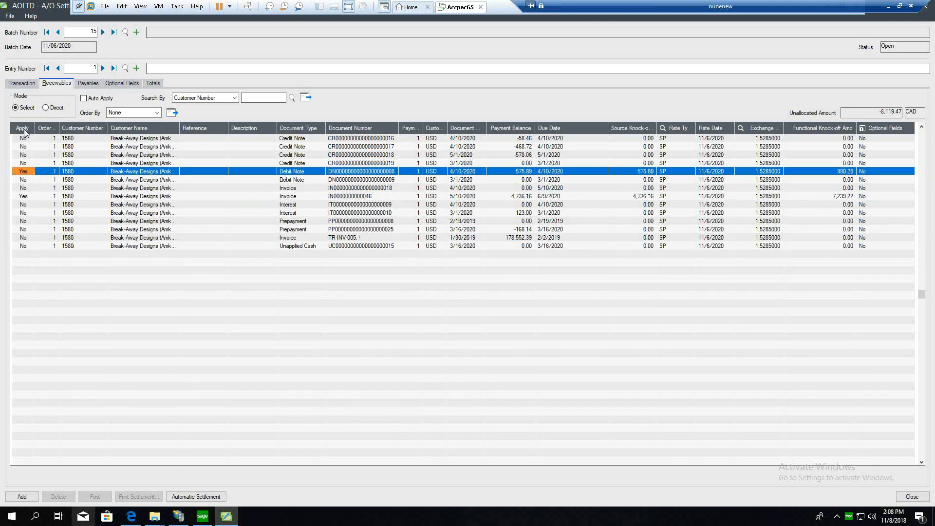
Step: Apply vendor invoices 85679 and 85665 among the payables
{"action": "left_click", "coordinate": [89, 83]}
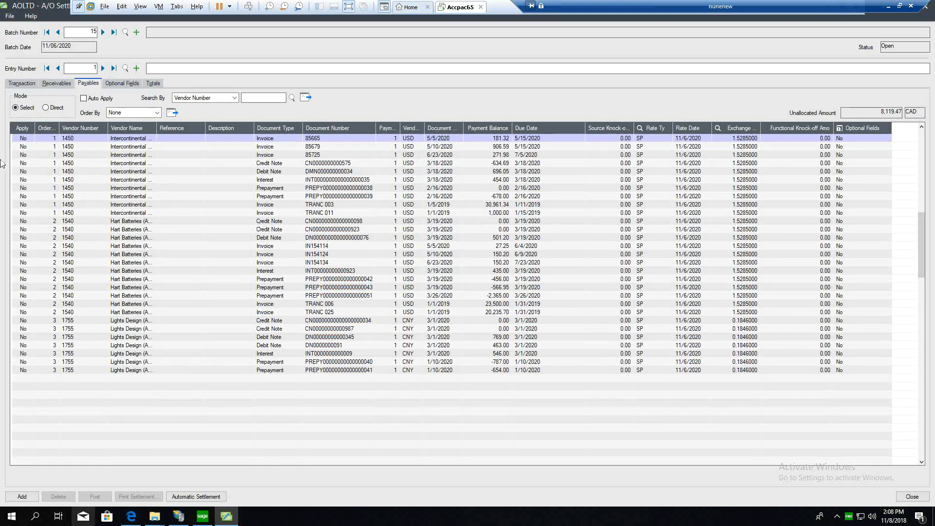
{"action": "double_click", "coordinate": [33, 147]}
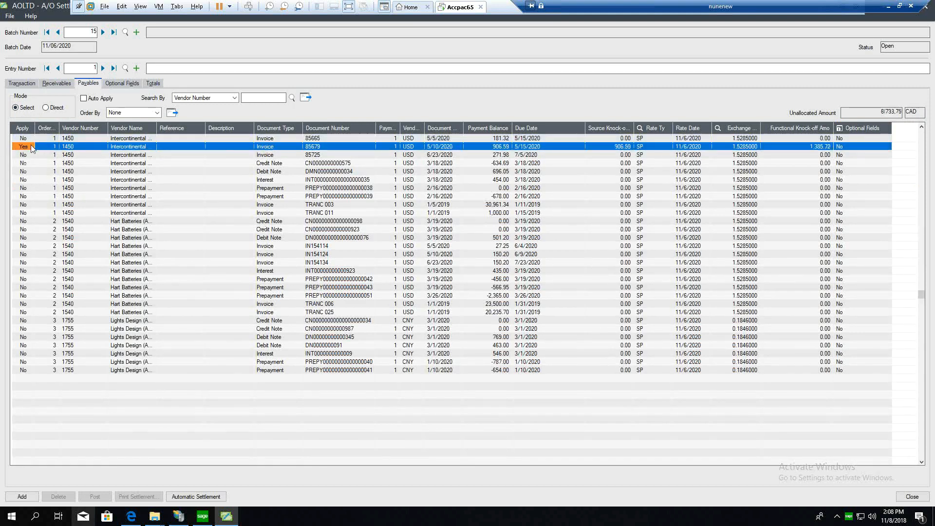
{"action": "left_click", "coordinate": [29, 138]}
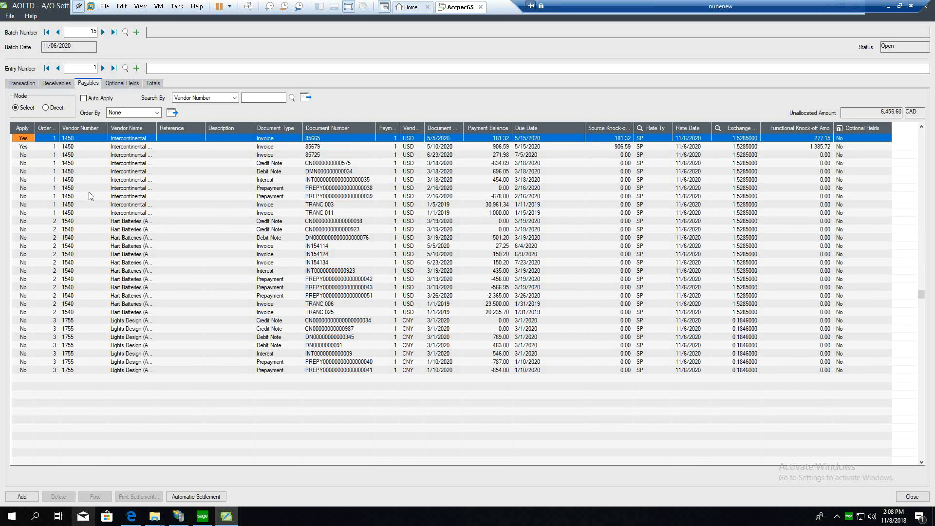
Step: Set the source knock-off amount of the applied receivables debit note to 500
{"action": "left_click", "coordinate": [50, 84]}
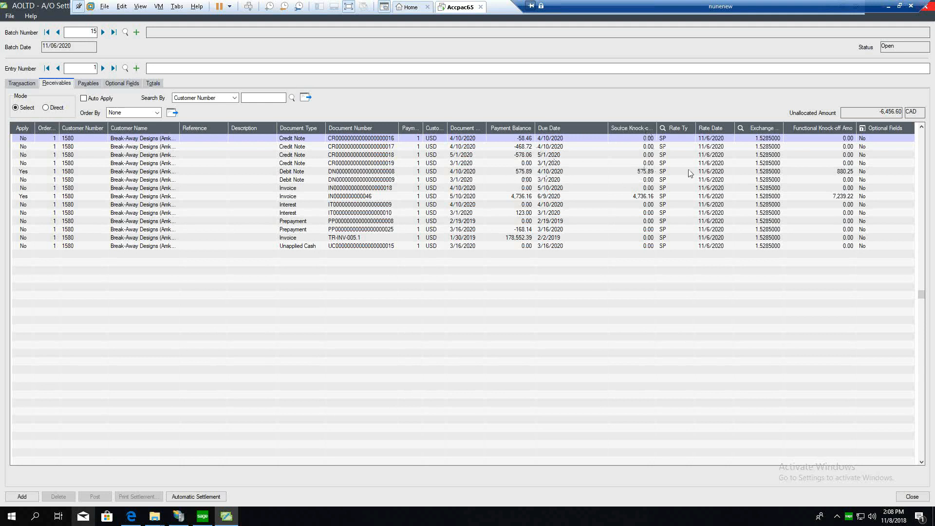
{"action": "left_click", "coordinate": [642, 172]}
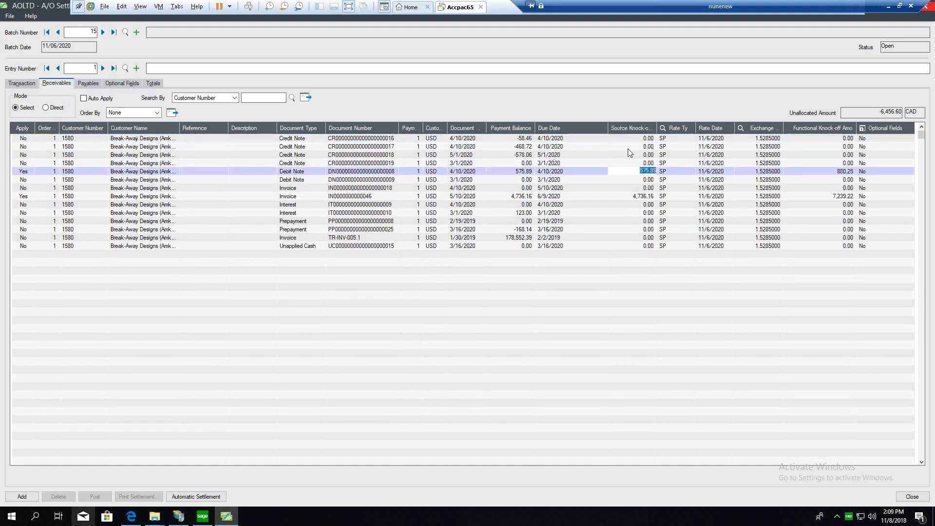
{"action": "type", "text": "500"}
{"action": "left_click", "coordinate": [641, 264]}
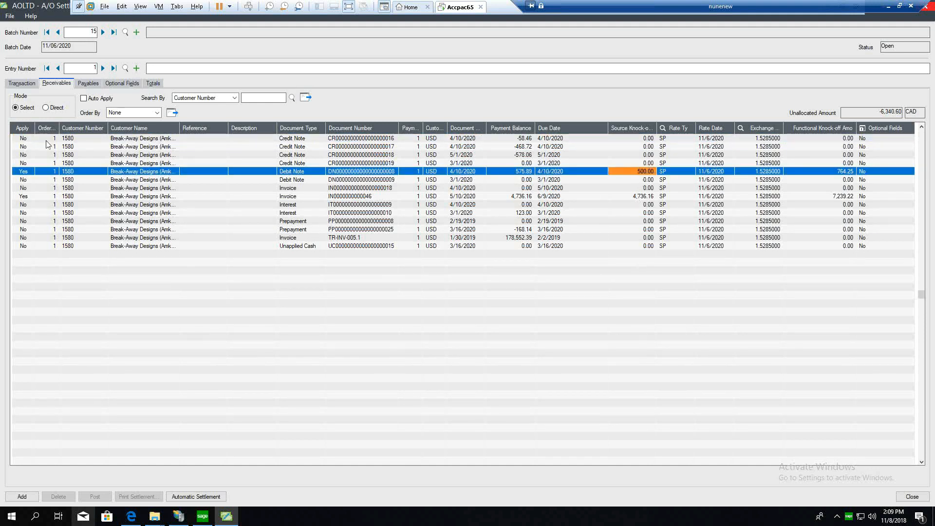
Step: Add the settlement entry to the batch and post the batch without setting it to Ready To Post
{"action": "left_click", "coordinate": [79, 83]}
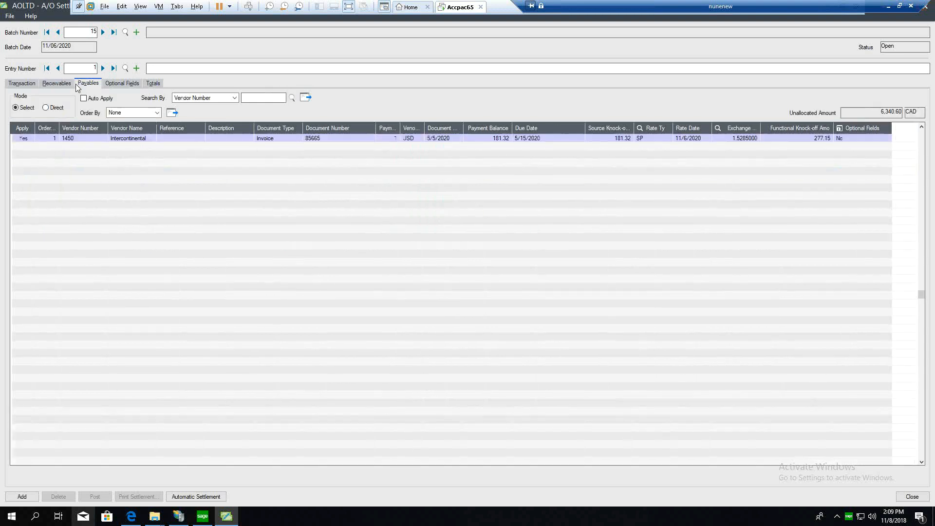
{"action": "left_click", "coordinate": [66, 86]}
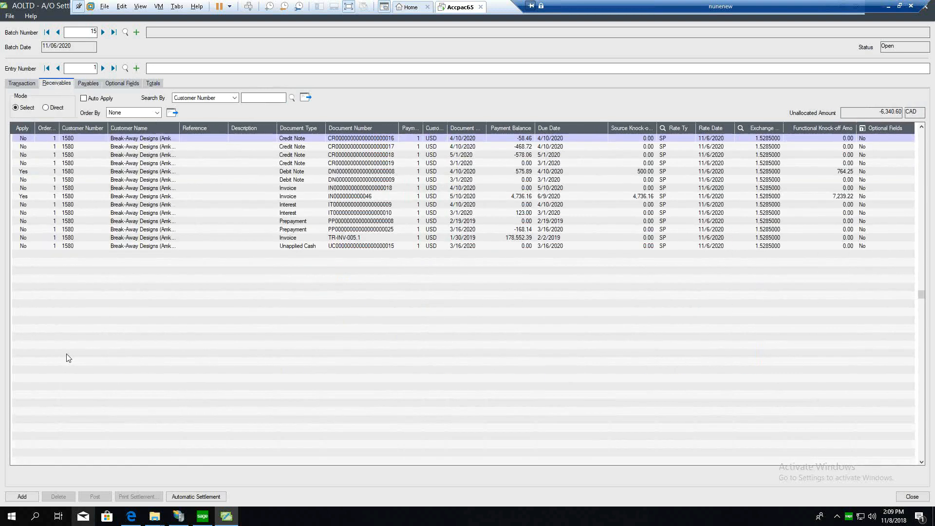
{"action": "left_click", "coordinate": [29, 497]}
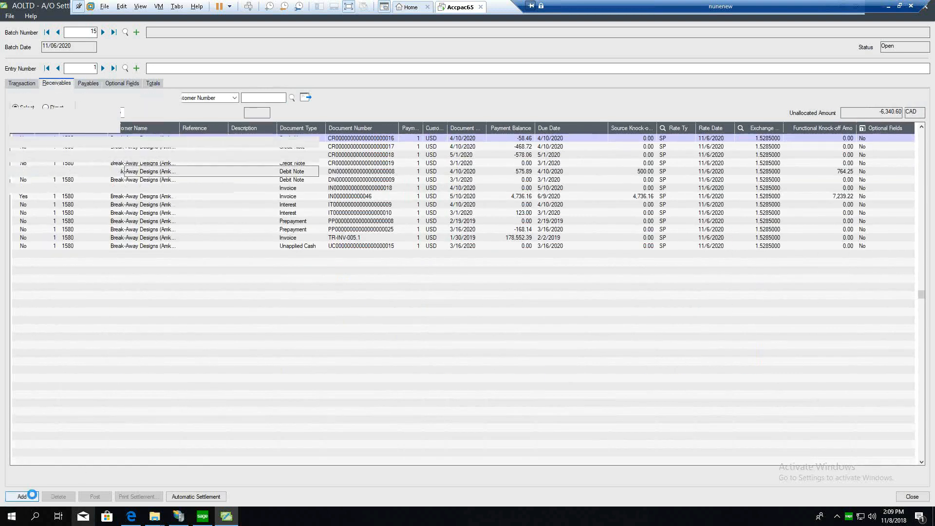
{"action": "left_click", "coordinate": [198, 109]}
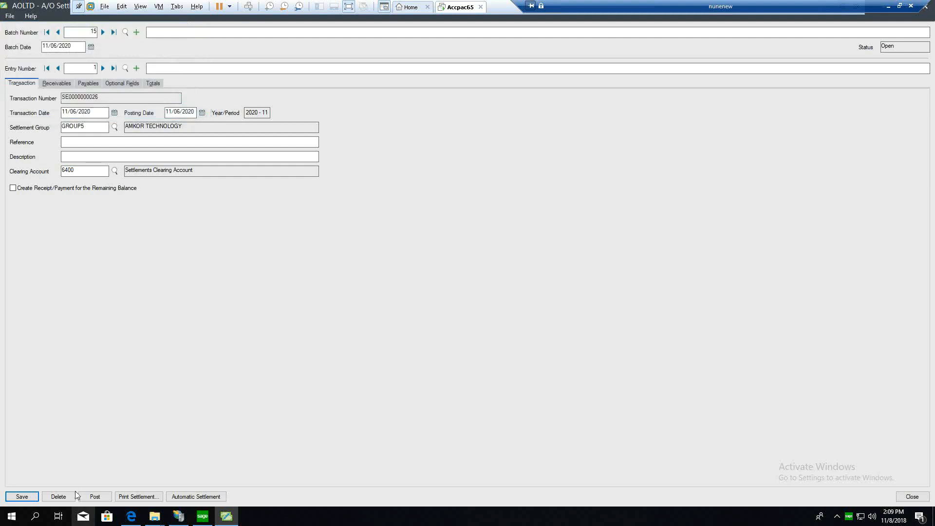
{"action": "left_click", "coordinate": [95, 496]}
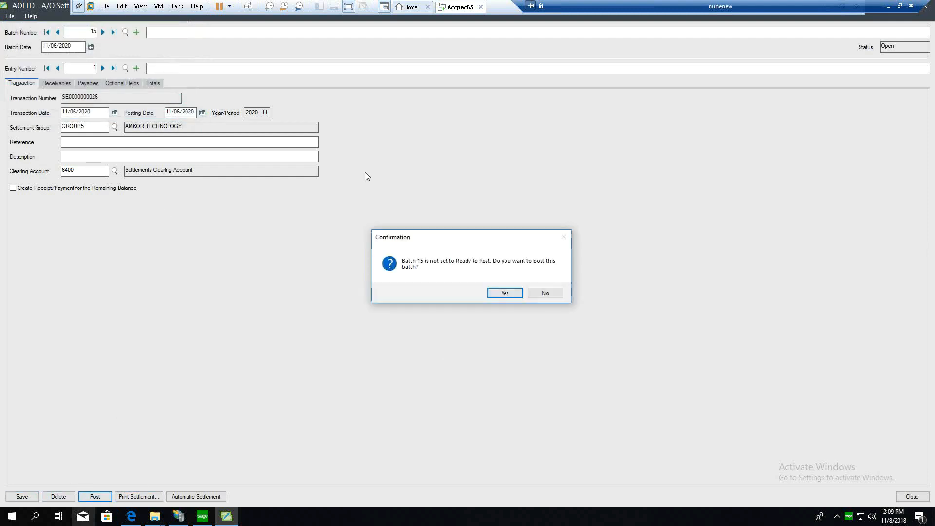
{"action": "left_click", "coordinate": [505, 294]}
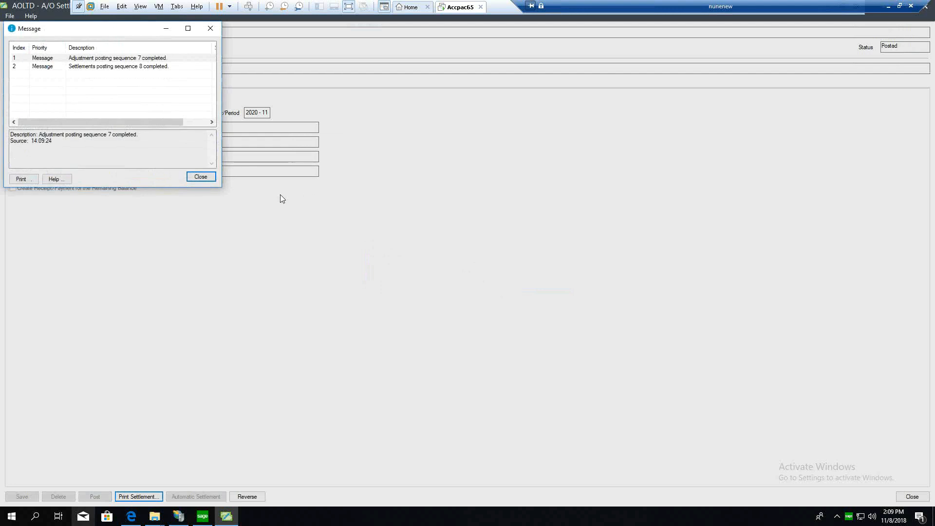
{"action": "left_click", "coordinate": [197, 179]}
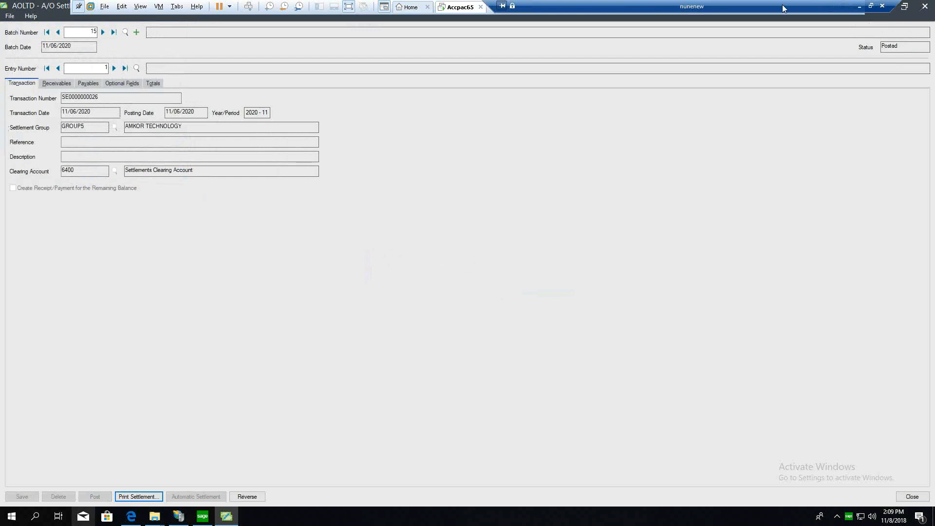
Step: Leave the posted settlement entry and open the Adjustment Batch List under the Accounts Receivable transactions
{"action": "left_click", "coordinate": [882, 7]}
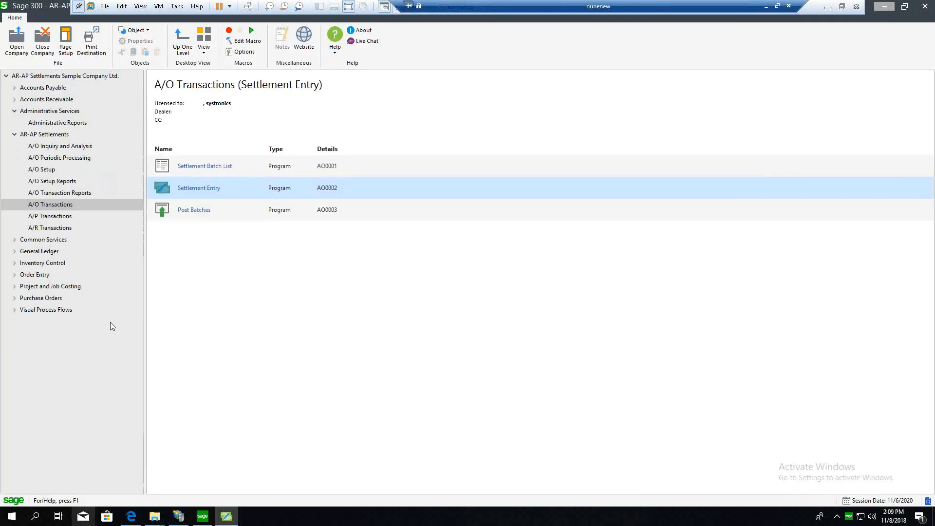
{"action": "left_click", "coordinate": [51, 228]}
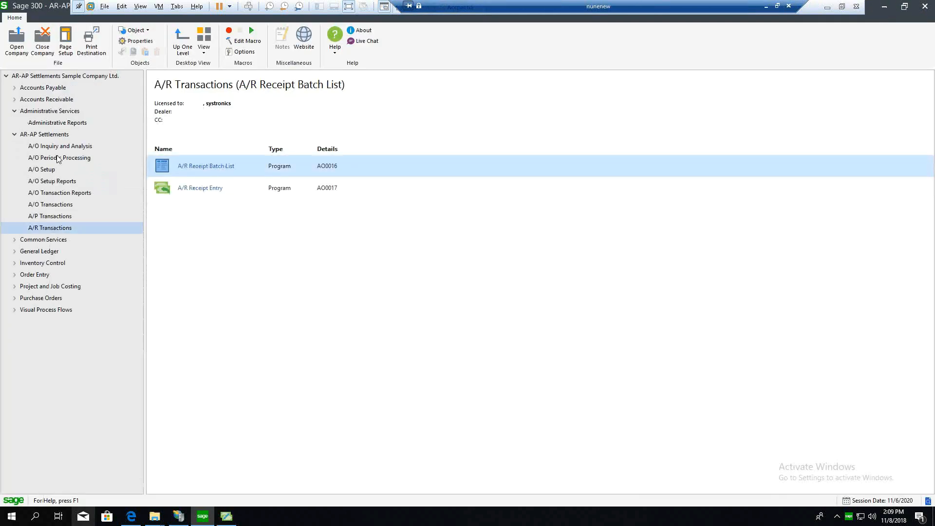
{"action": "left_click", "coordinate": [51, 111]}
{"action": "left_click", "coordinate": [49, 99]}
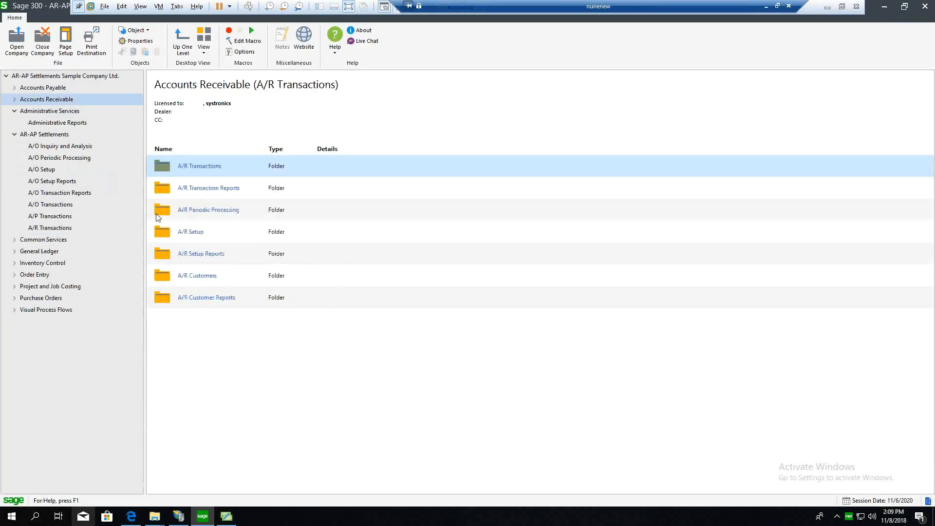
{"action": "double_click", "coordinate": [195, 166]}
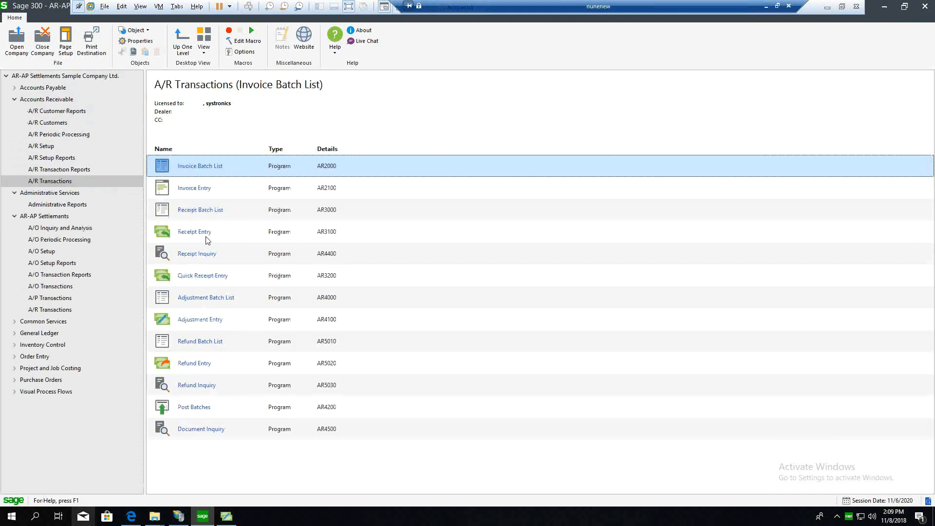
{"action": "double_click", "coordinate": [214, 298]}
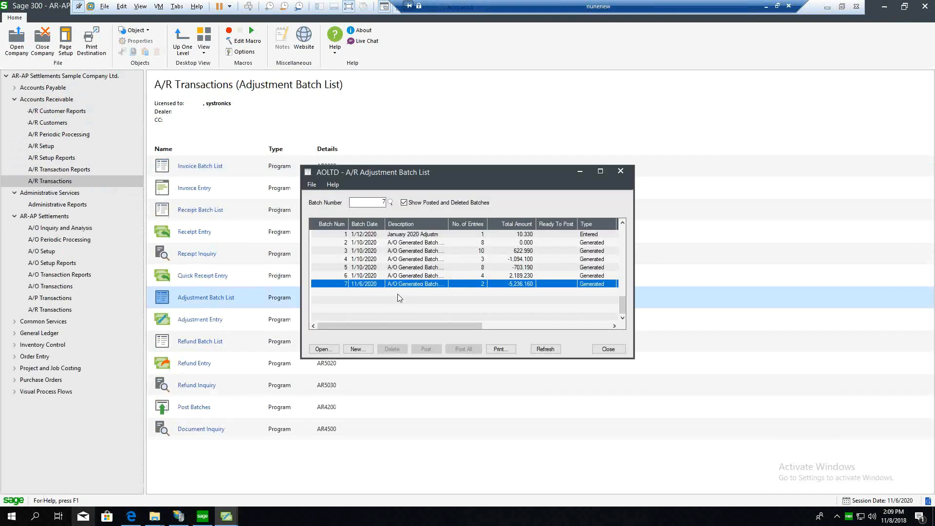
Step: Review both entries of the generated A/R adjustment batch dated 11/6/2020, including their debit amounts, and close the batch list
{"action": "left_click", "coordinate": [377, 285]}
{"action": "double_click", "coordinate": [377, 284]}
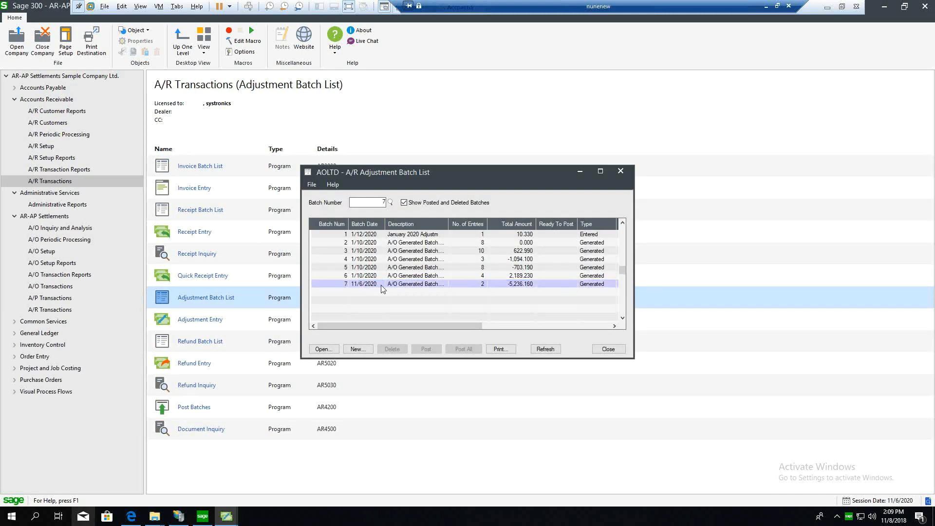
{"action": "mouse_move", "coordinate": [464, 357]}
{"action": "left_mouse_down"}
{"action": "mouse_move", "coordinate": [560, 354]}
{"action": "mouse_move", "coordinate": [465, 357]}
{"action": "left_mouse_up"}
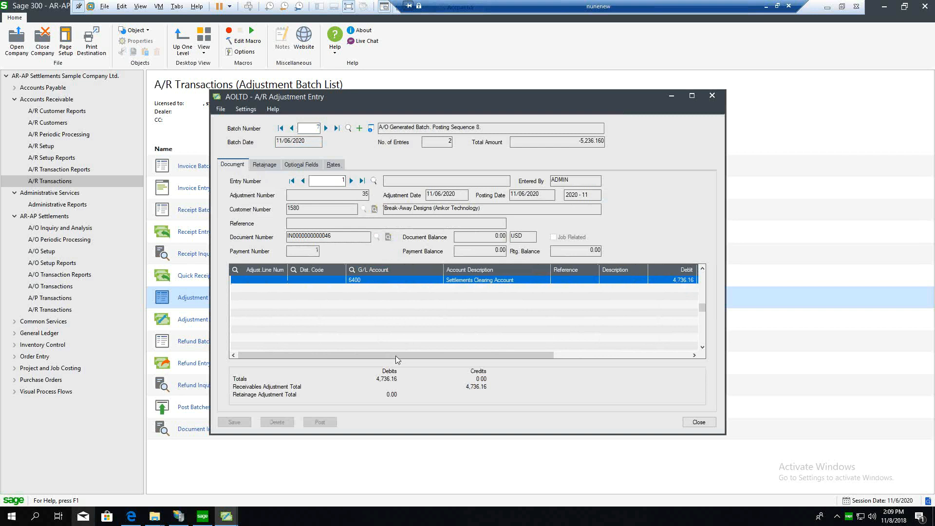
{"action": "left_click_drag", "start_coordinate": [396, 355], "coordinate": [486, 355]}
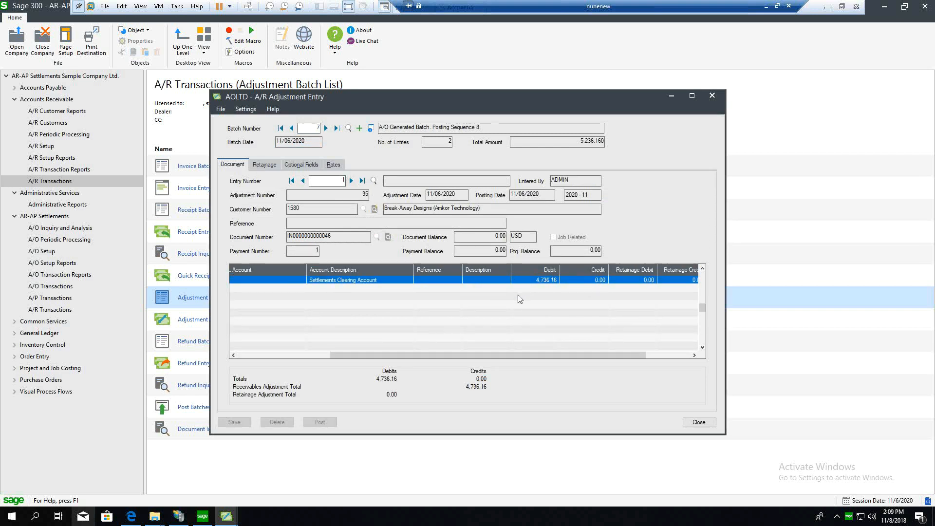
{"action": "left_click", "coordinate": [352, 182]}
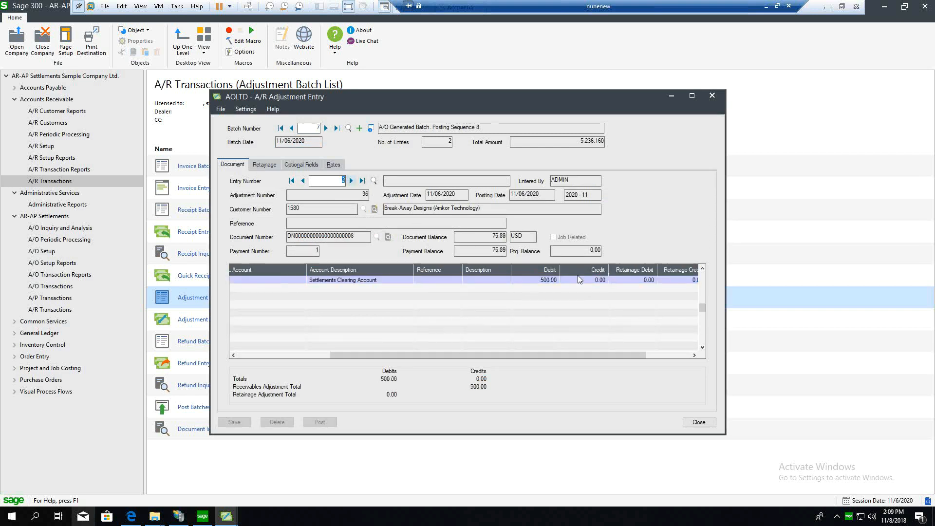
{"action": "left_click", "coordinate": [701, 422]}
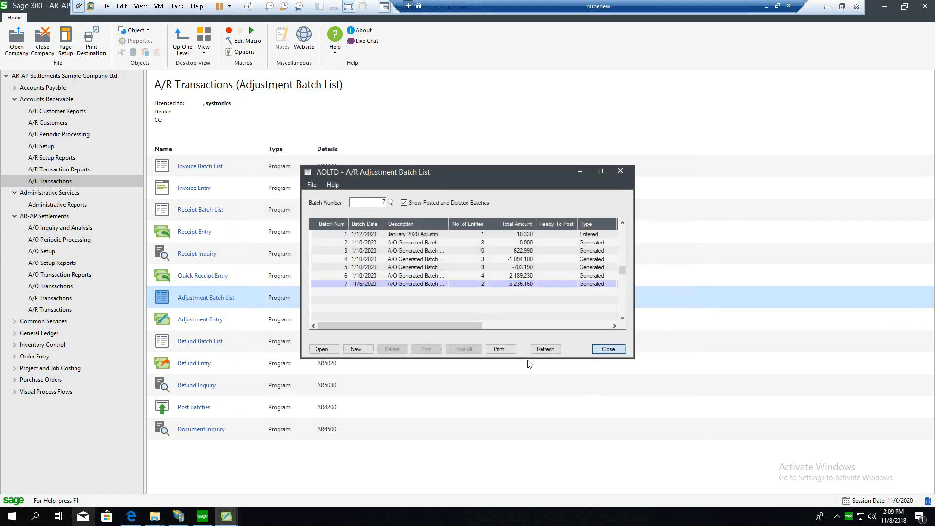
{"action": "left_click", "coordinate": [606, 349]}
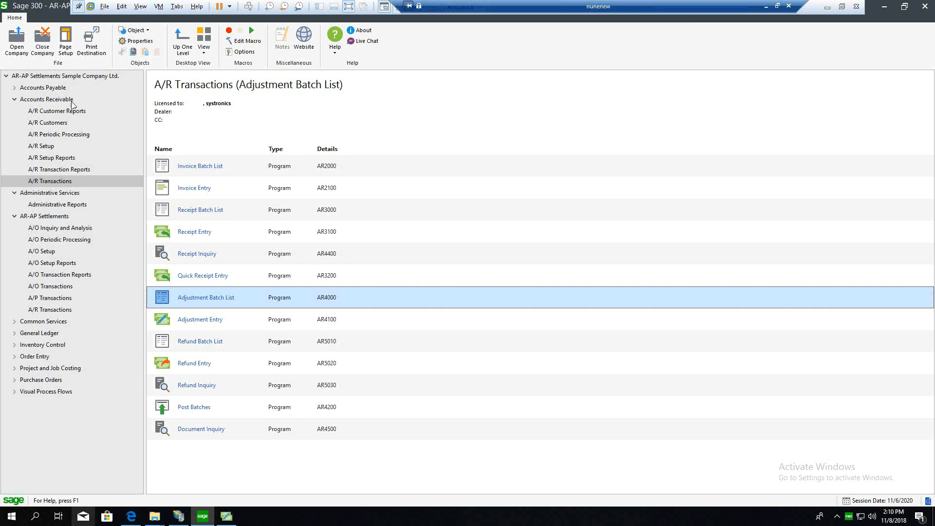
Step: Review both entries of the generated A/P adjustment batch dated 11/6/2020 from the A/P Adjustment Batch List, and close the list
{"action": "left_click", "coordinate": [46, 89]}
{"action": "double_click", "coordinate": [212, 166]}
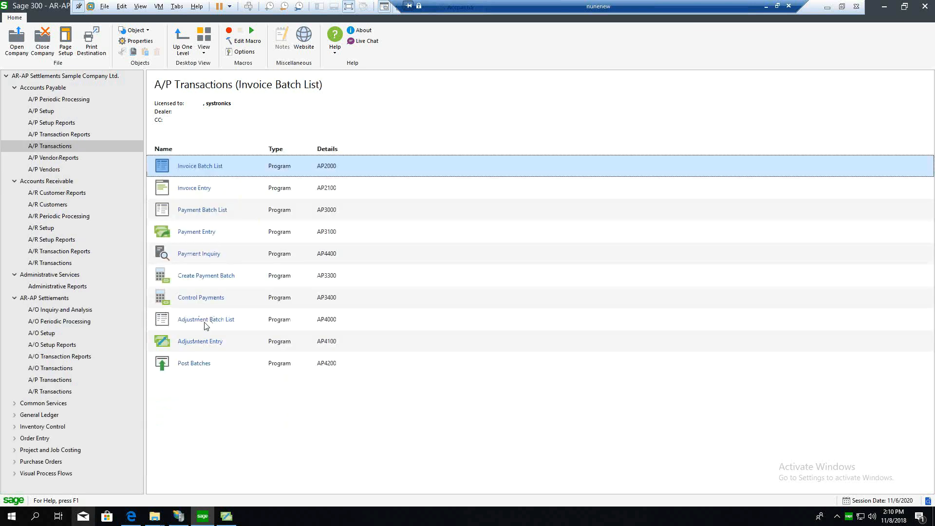
{"action": "double_click", "coordinate": [206, 321]}
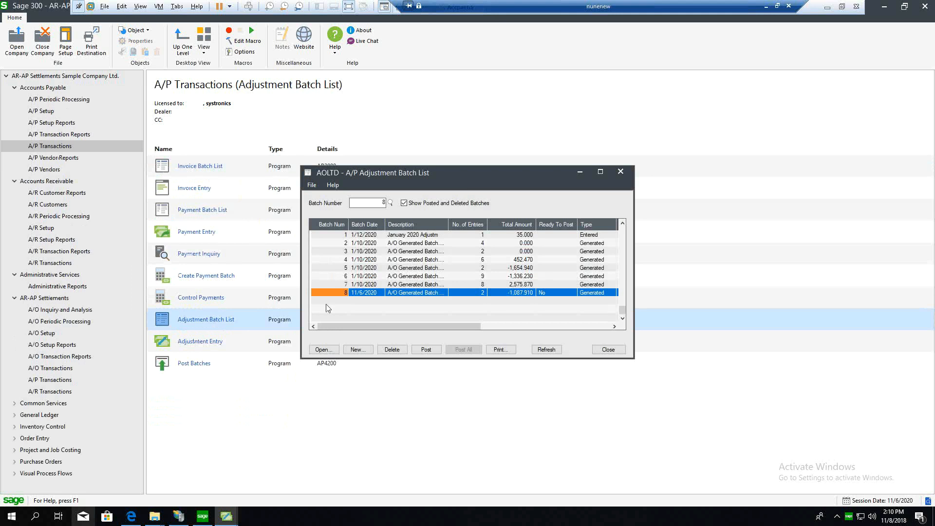
{"action": "double_click", "coordinate": [379, 292]}
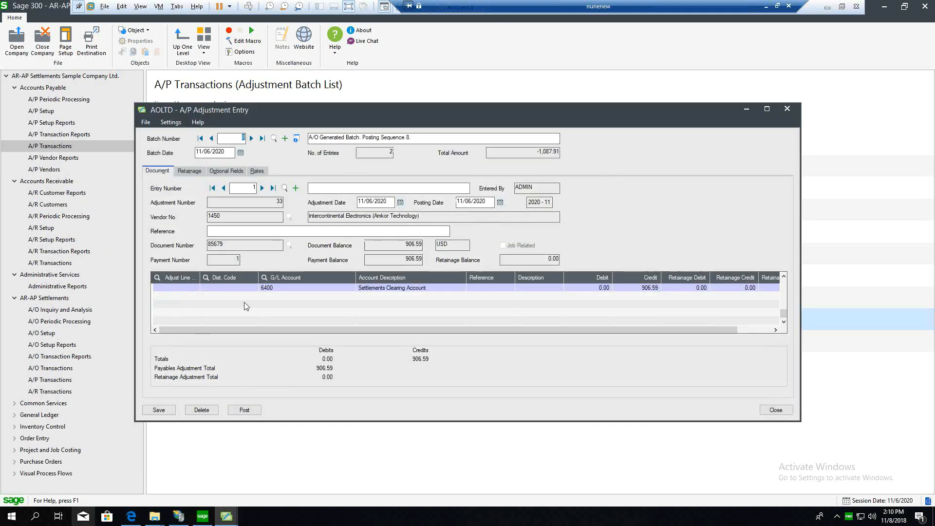
{"action": "left_click", "coordinate": [262, 188]}
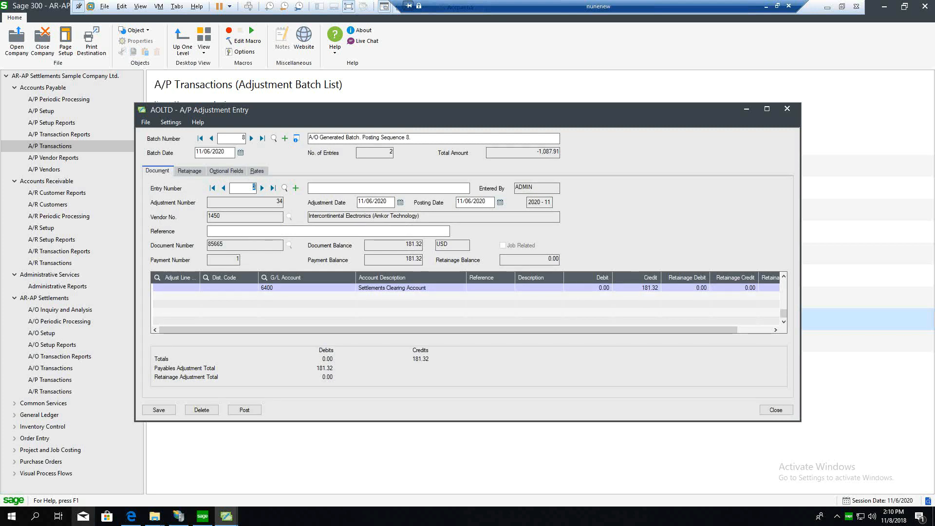
{"action": "left_click", "coordinate": [788, 109]}
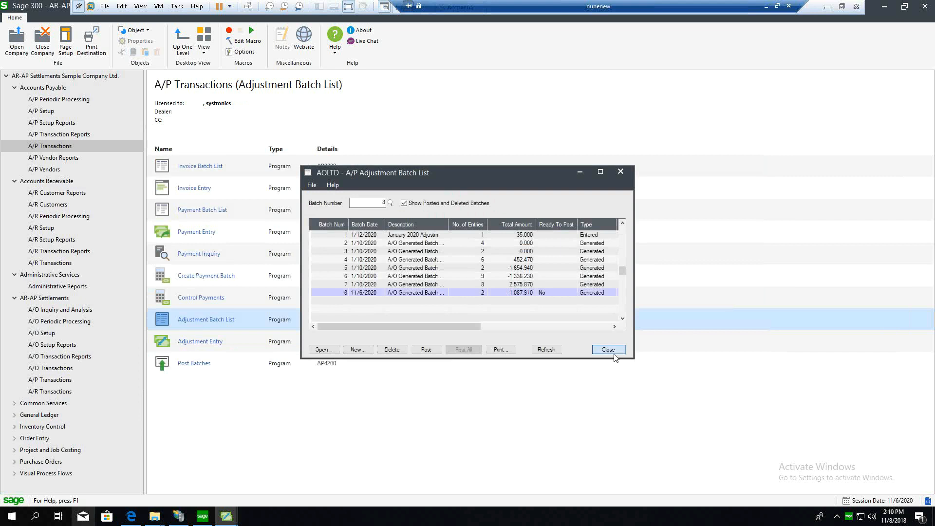
{"action": "left_click", "coordinate": [608, 349]}
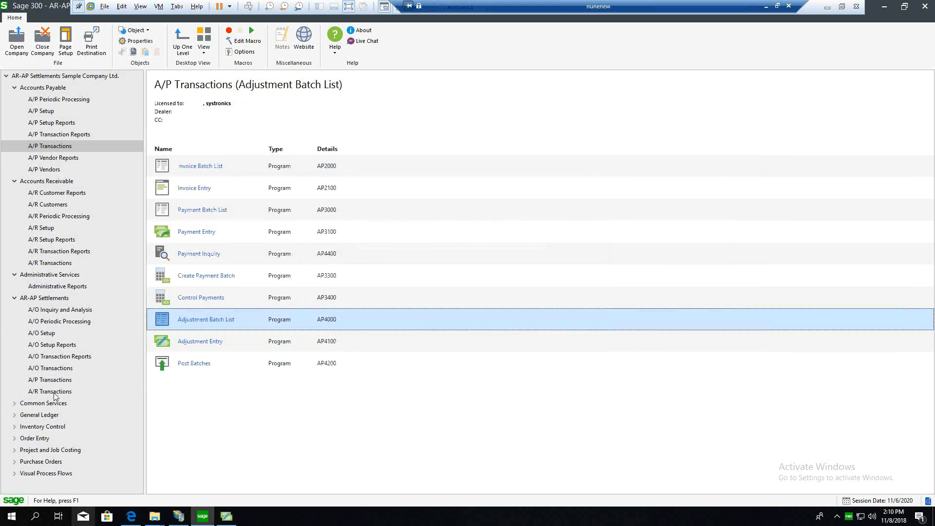
Step: Create a new batch in A/O Settlement Entry and assign settlement group GROUP5 to its first entry
{"action": "left_click", "coordinate": [60, 357]}
{"action": "left_click", "coordinate": [60, 367]}
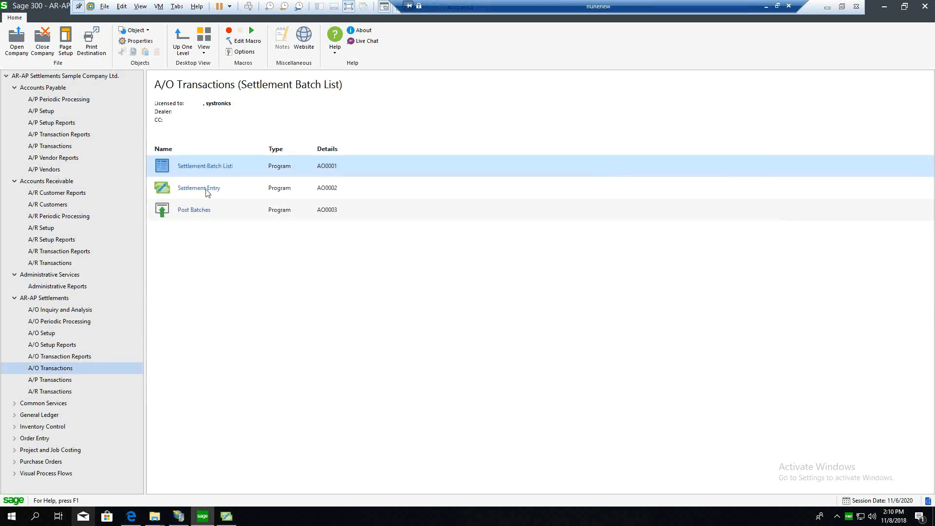
{"action": "left_click", "coordinate": [208, 189]}
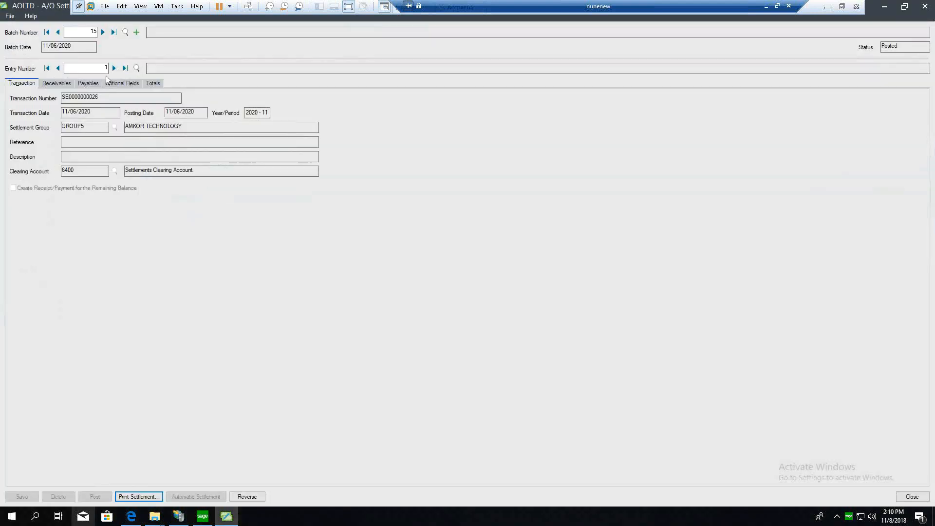
{"action": "left_click", "coordinate": [137, 33]}
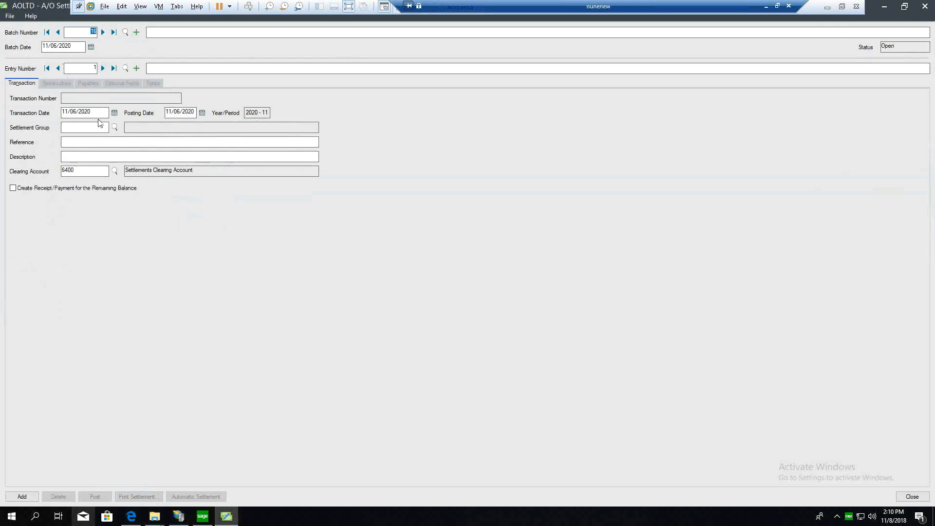
{"action": "left_click", "coordinate": [114, 127]}
{"action": "key", "text": "Down"}
{"action": "key", "text": "Down"}
{"action": "key", "text": "Down"}
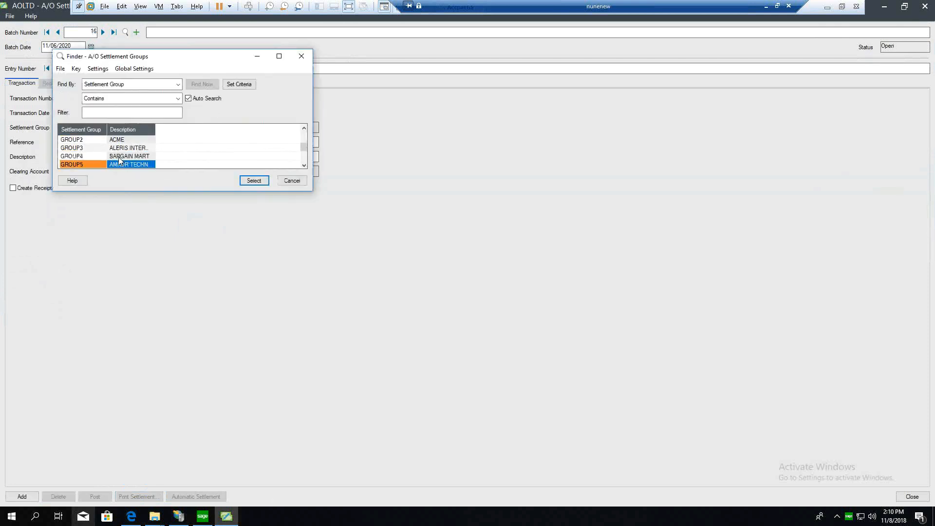
{"action": "left_click", "coordinate": [251, 181]}
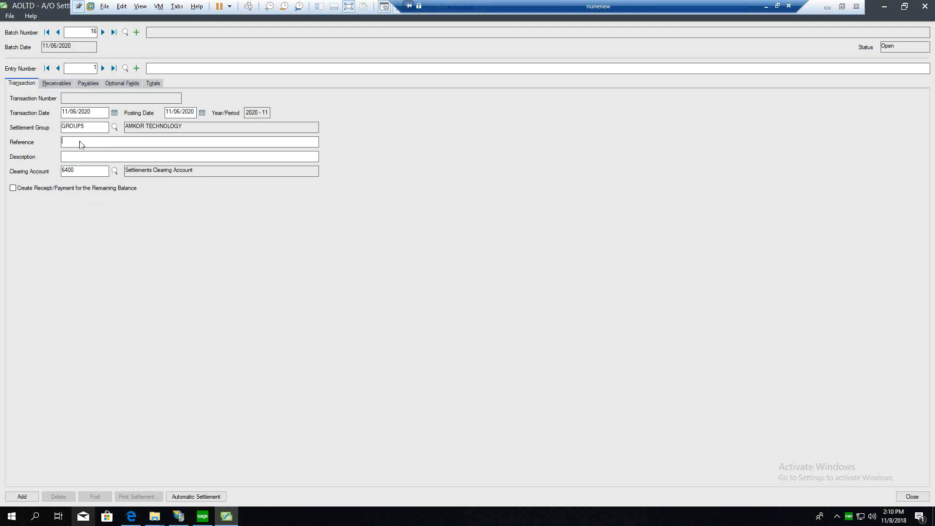
Step: List the receivables in Select mode and apply the debit note dated 4/10/2020 and the interest document dated 3/1/2020
{"action": "left_click", "coordinate": [53, 86]}
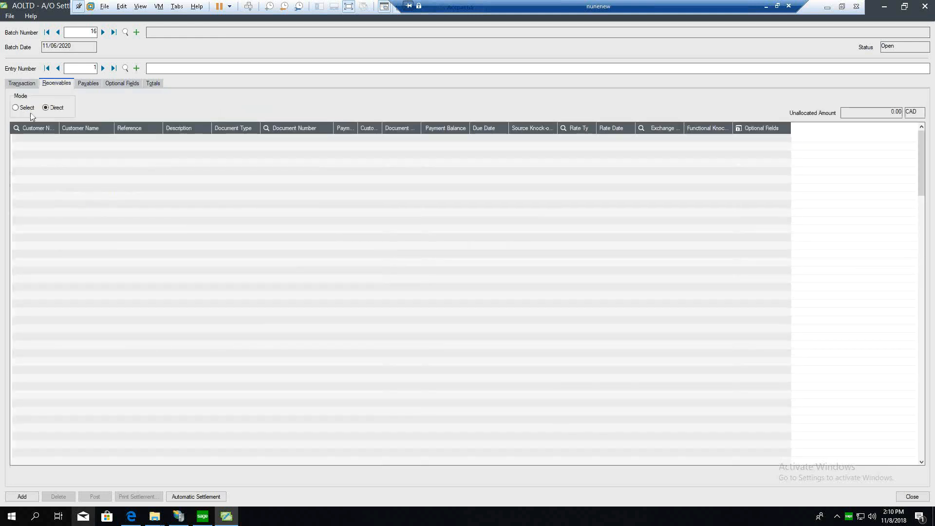
{"action": "left_click", "coordinate": [18, 109]}
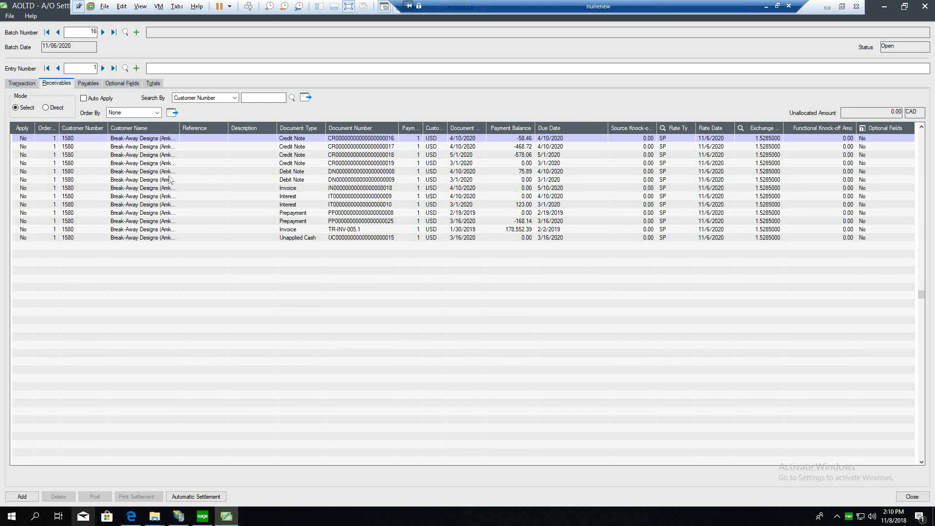
{"action": "double_click", "coordinate": [24, 172]}
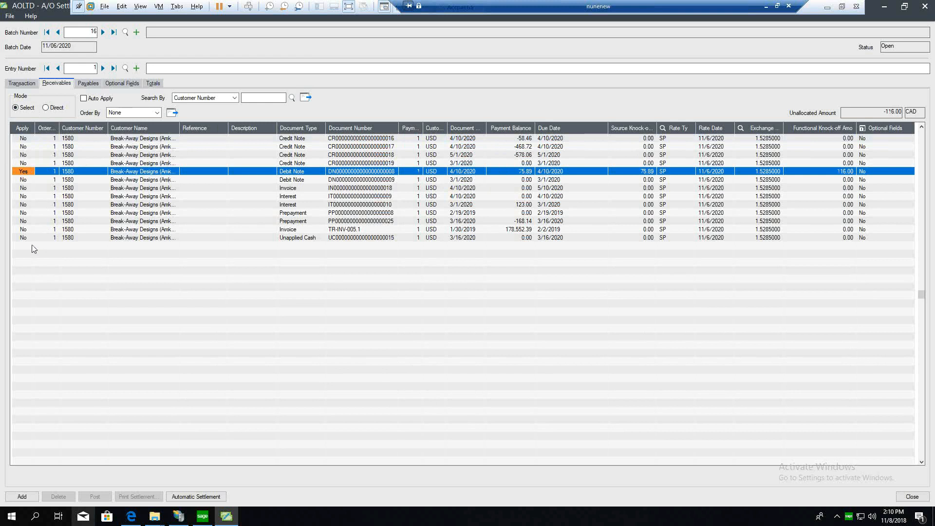
{"action": "left_click", "coordinate": [362, 214]}
{"action": "left_click", "coordinate": [293, 205]}
{"action": "double_click", "coordinate": [25, 204]}
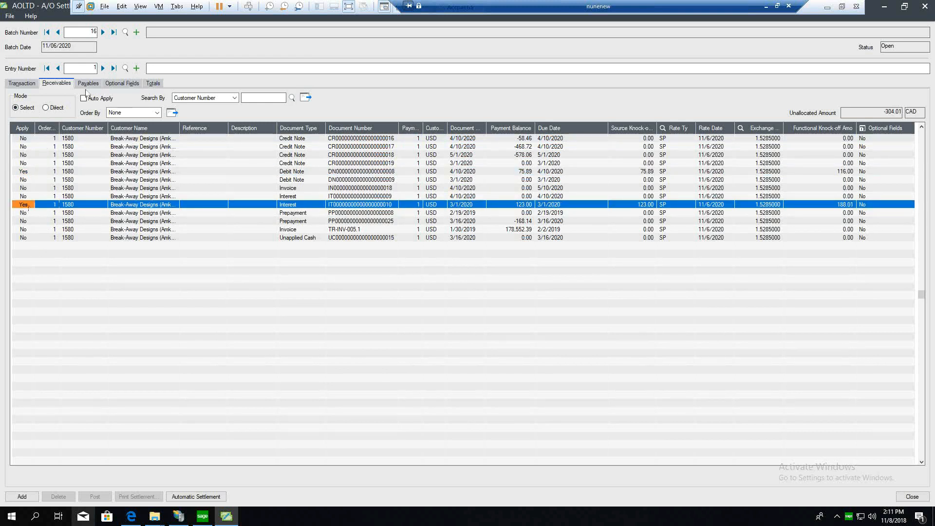
Step: List the payables in Select mode with Auto Apply enabled, and compare the applied receivables with the automatically applied payables
{"action": "left_click", "coordinate": [99, 83]}
{"action": "left_click", "coordinate": [25, 107]}
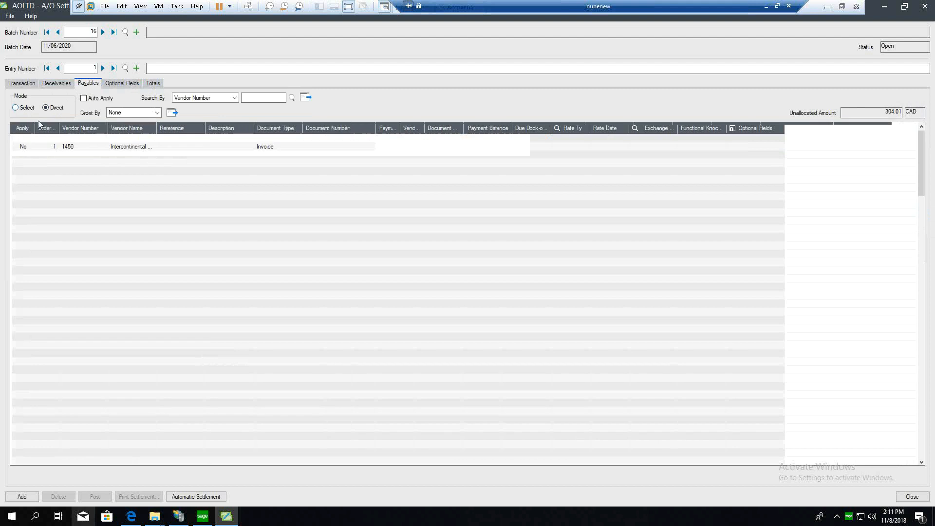
{"action": "left_click", "coordinate": [84, 99]}
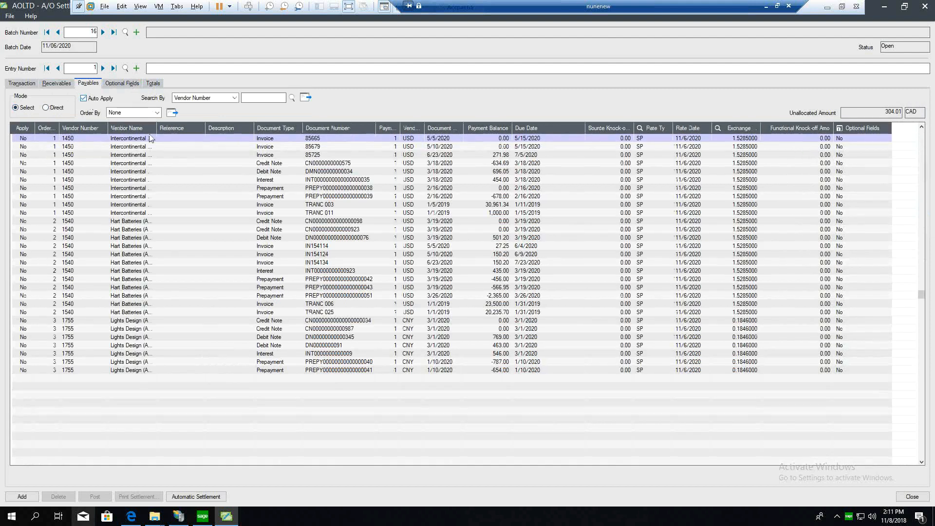
{"action": "left_click", "coordinate": [171, 114]}
{"action": "left_click", "coordinate": [57, 83]}
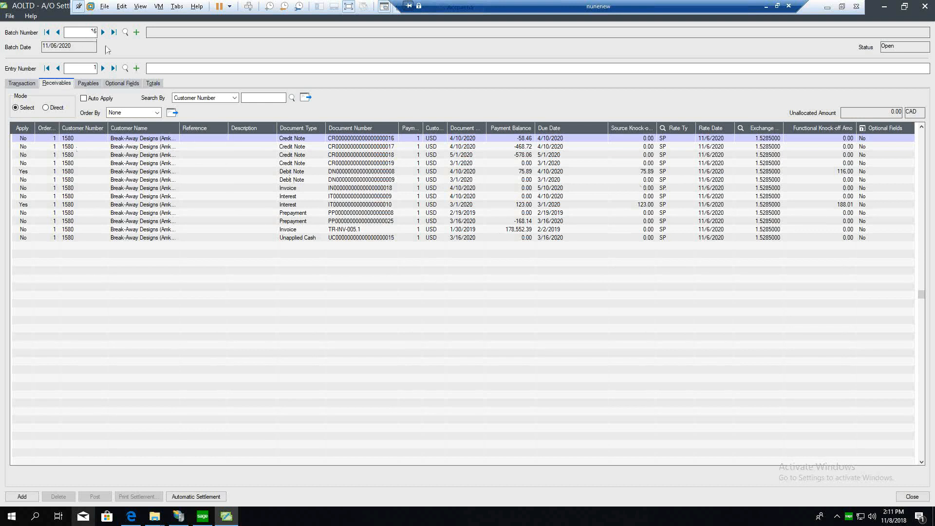
{"action": "left_click", "coordinate": [88, 83]}
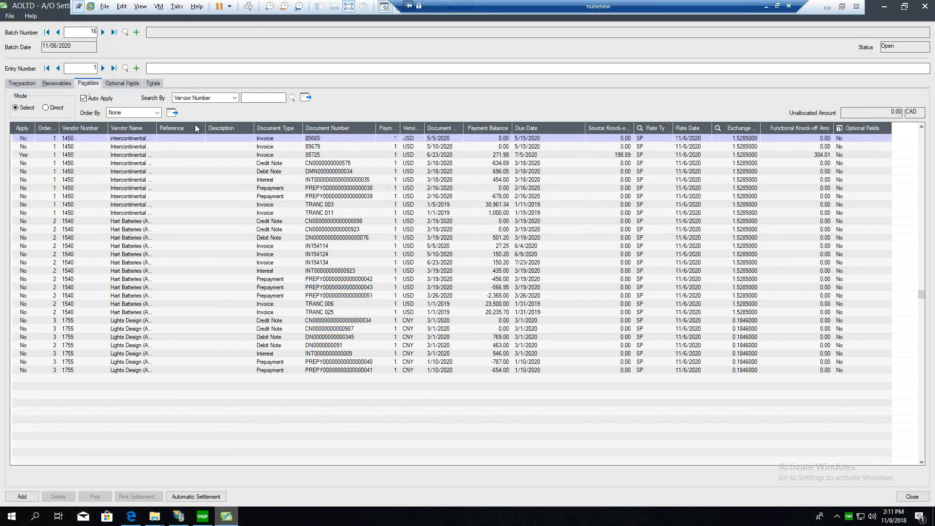
Step: Reload the payables ordered by Due Date, and recheck the applied receivables
{"action": "left_click", "coordinate": [129, 116]}
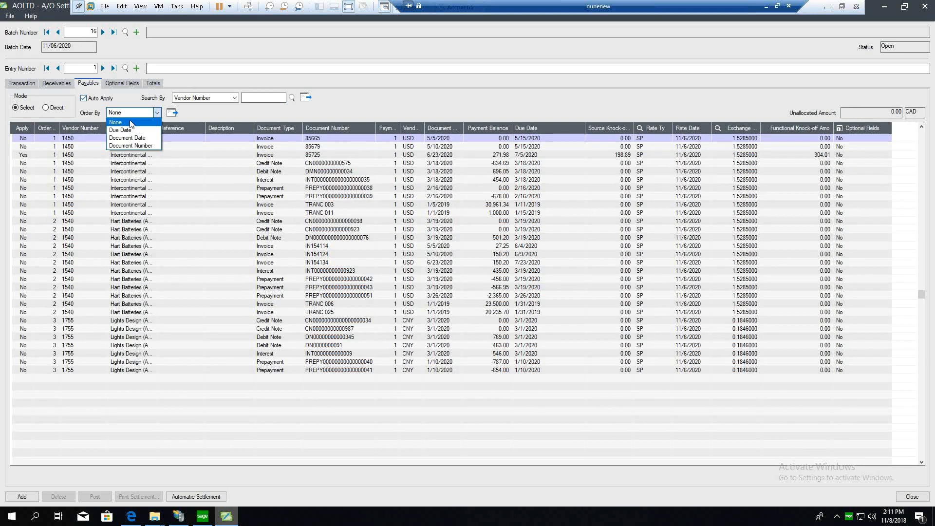
{"action": "left_click", "coordinate": [129, 130]}
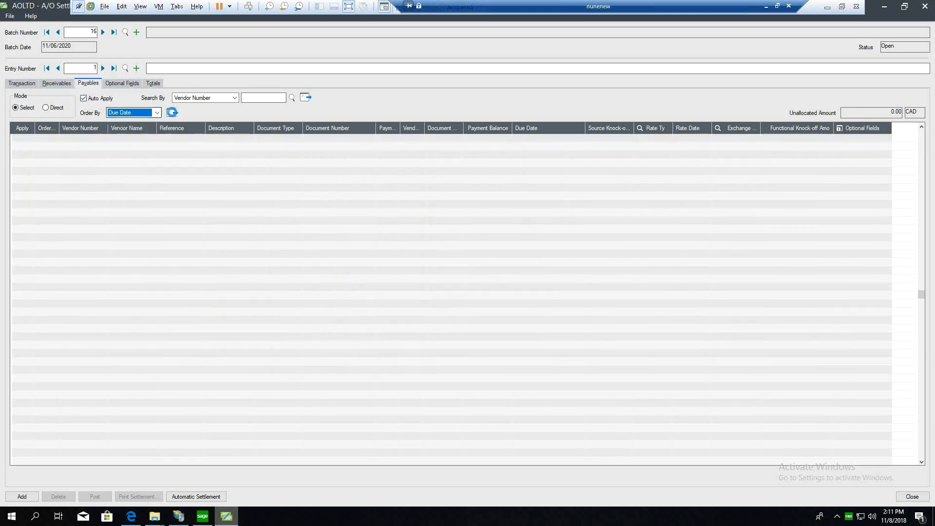
{"action": "left_click", "coordinate": [172, 113]}
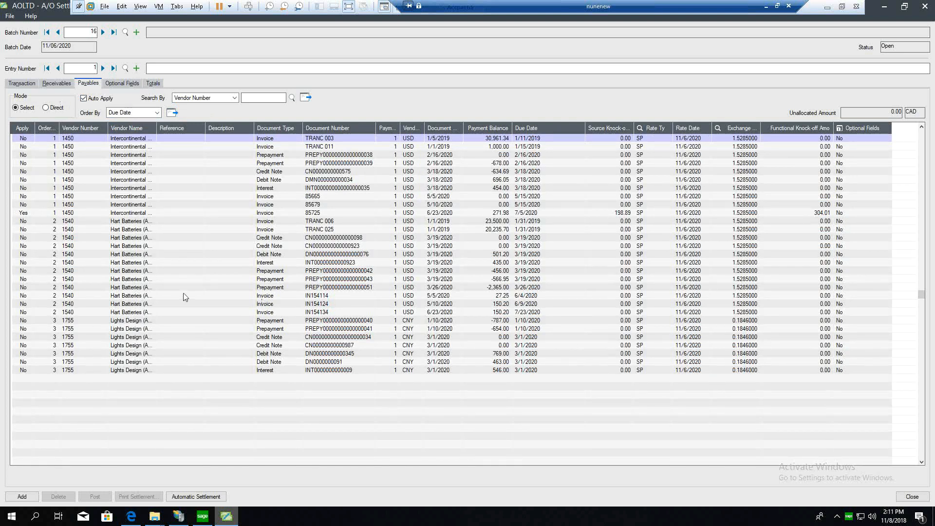
{"action": "left_click", "coordinate": [56, 84]}
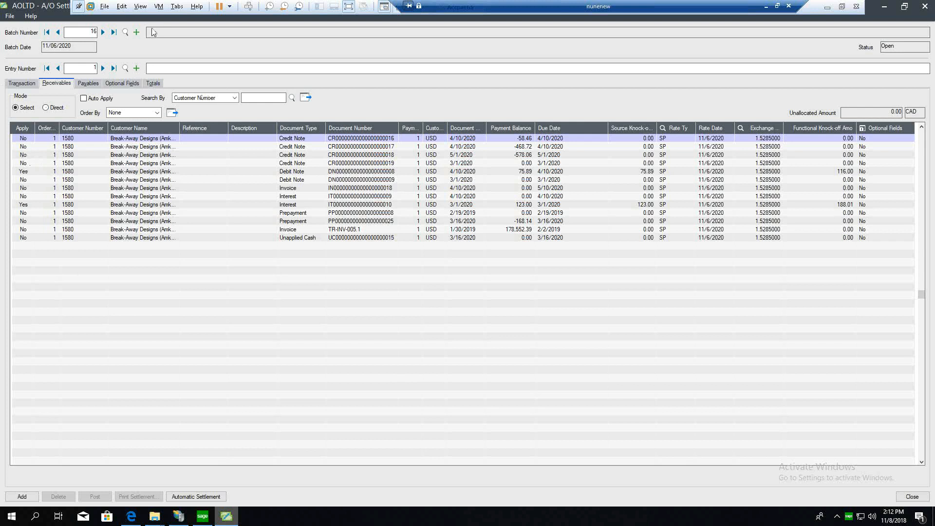
Step: Create a new settlement batch without adding the current entry, and assign settlement group GROUP5 to its first entry
{"action": "left_click", "coordinate": [136, 34]}
{"action": "left_click", "coordinate": [472, 293]}
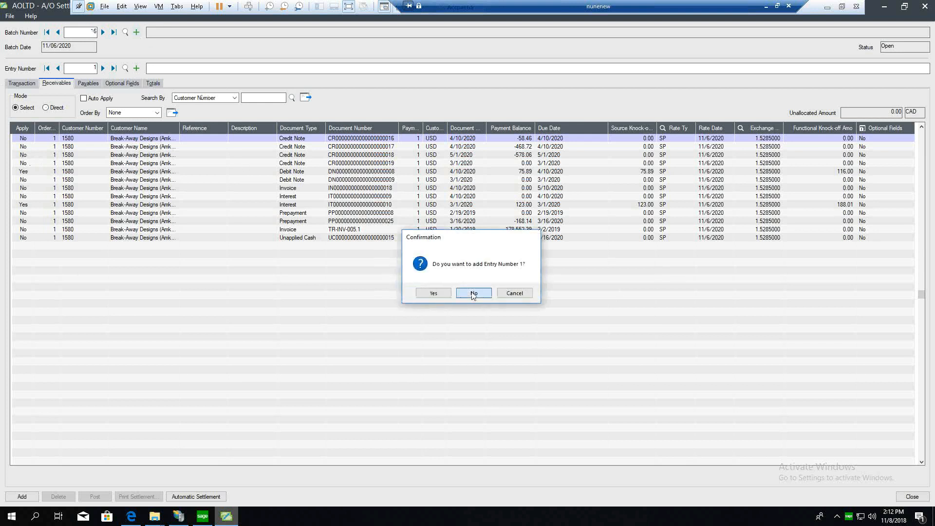
{"action": "left_click", "coordinate": [114, 128]}
{"action": "left_click", "coordinate": [129, 164]}
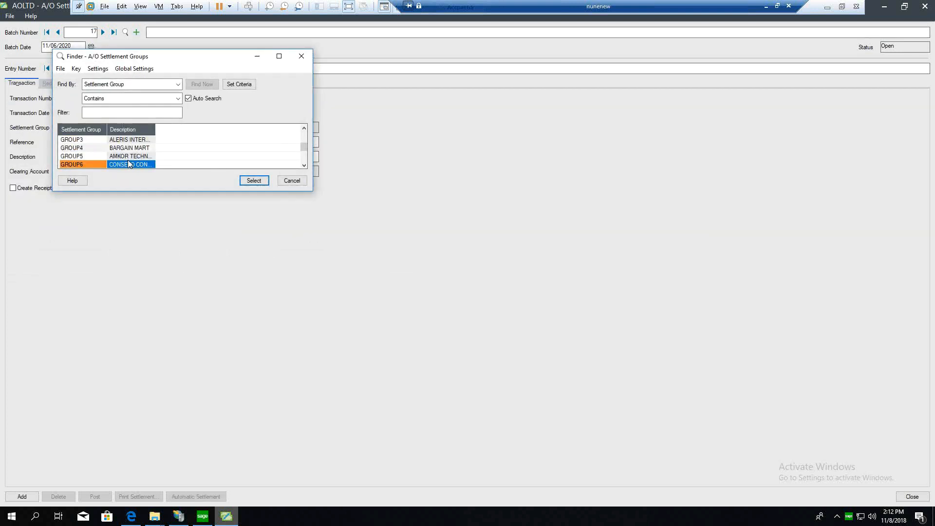
{"action": "double_click", "coordinate": [95, 158]}
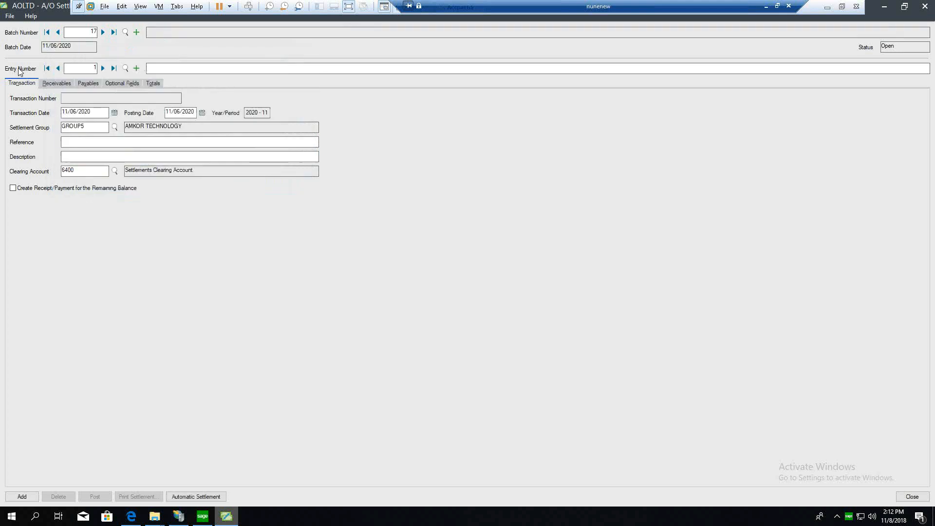
Step: Run Automatic Settlement for the GROUP5 entry, accepting that any existing document selections are cleared
{"action": "left_click", "coordinate": [57, 84]}
{"action": "left_click", "coordinate": [23, 83]}
{"action": "left_click", "coordinate": [204, 497]}
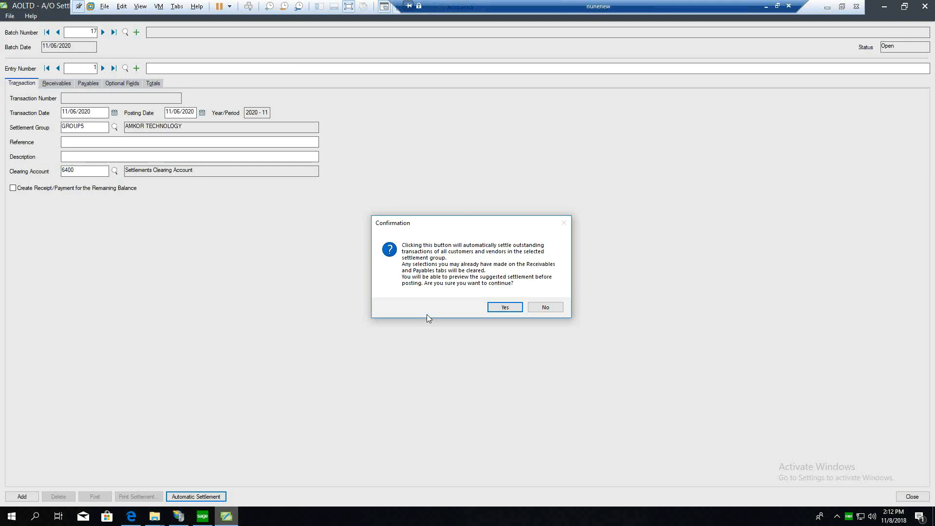
{"action": "left_click", "coordinate": [505, 307]}
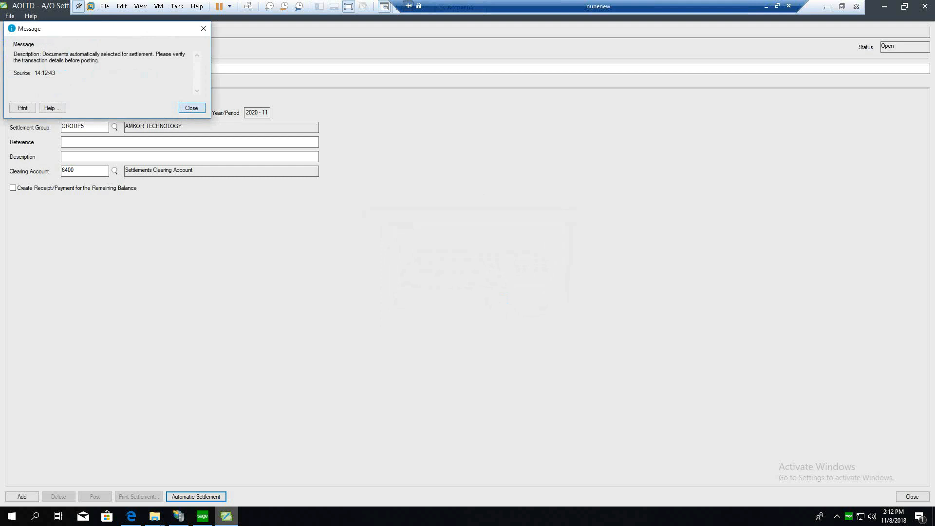
{"action": "left_click", "coordinate": [191, 108]}
Step: Compare the automatically selected receivables with the payables, checking their knock-off amounts and the unallocated amount
{"action": "left_click", "coordinate": [71, 84]}
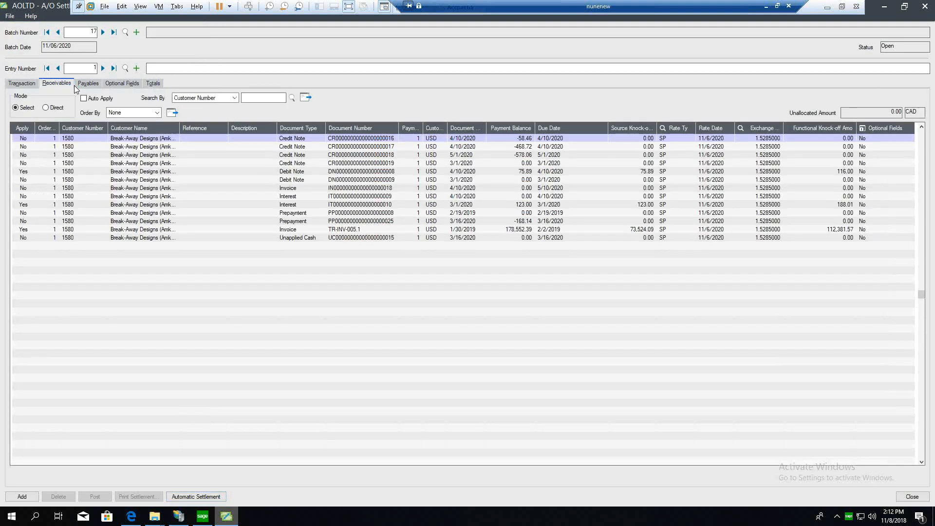
{"action": "left_click", "coordinate": [102, 81]}
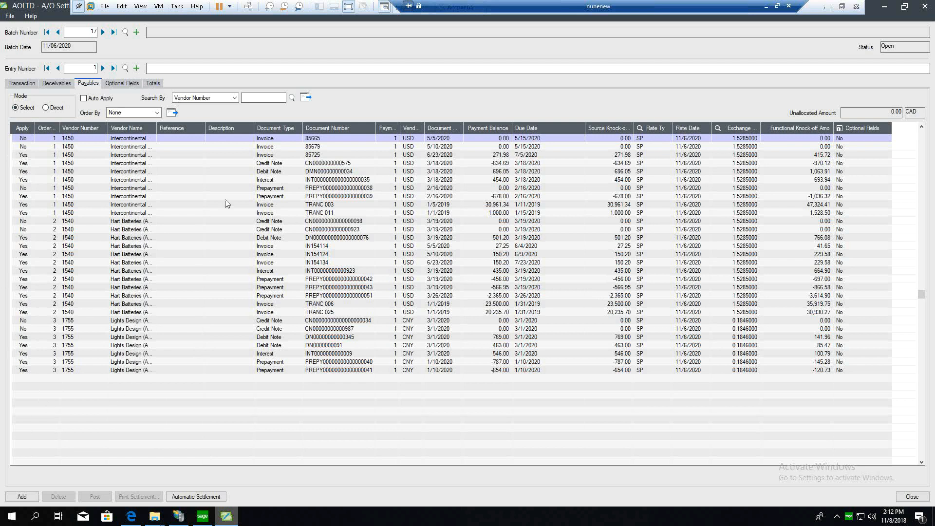
{"action": "left_click", "coordinate": [56, 82]}
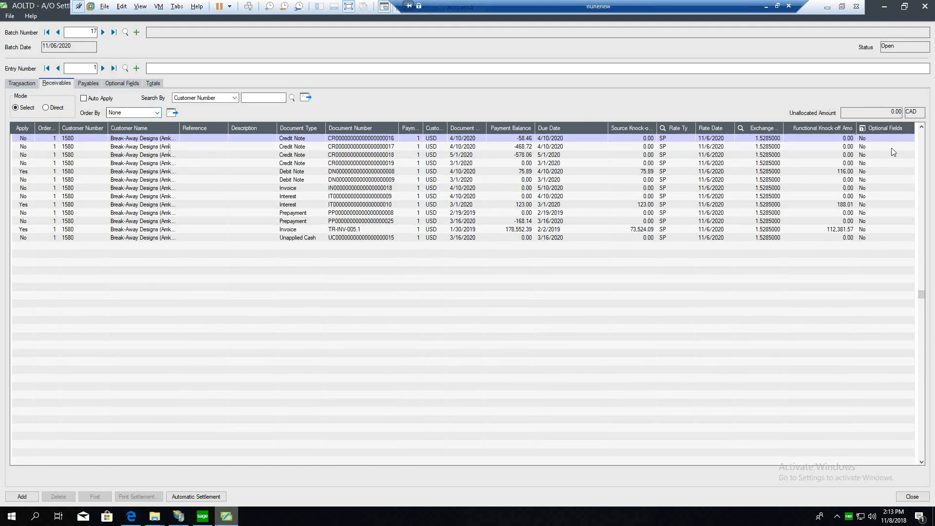
{"action": "left_click", "coordinate": [92, 85]}
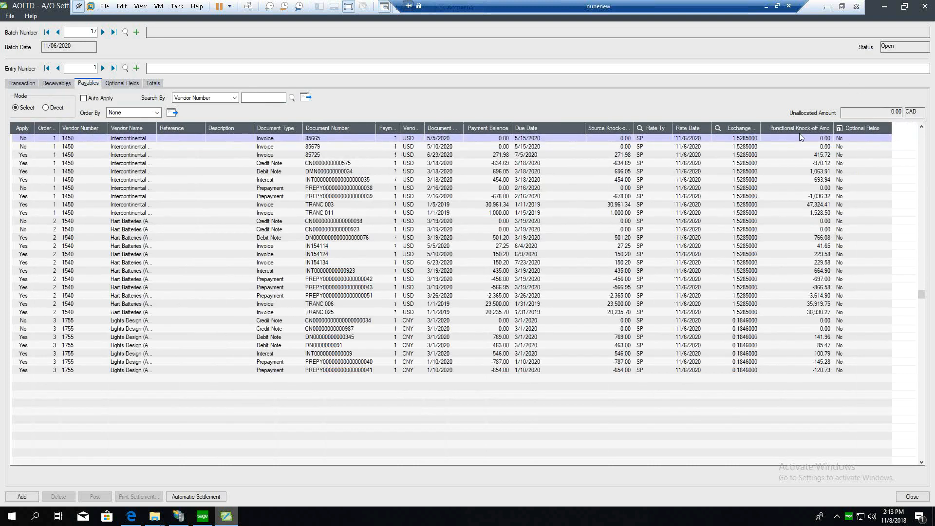
{"action": "left_click", "coordinate": [57, 83]}
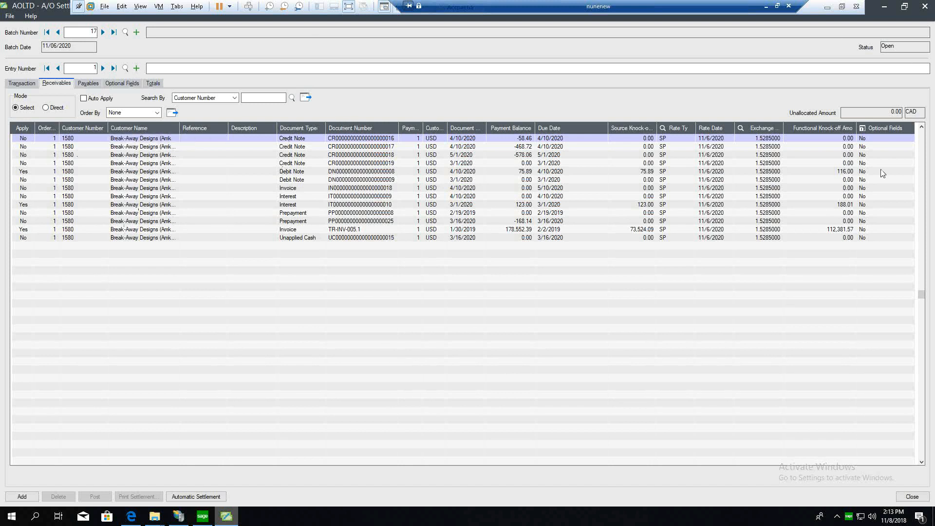
{"action": "left_click", "coordinate": [876, 125]}
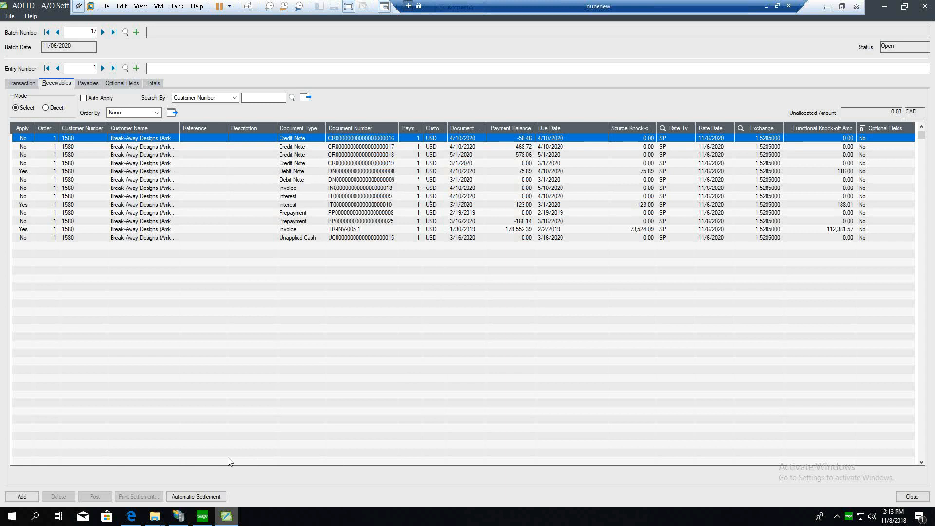
Step: Add the entry to the batch and print its settlement report for the preset batch and entry range
{"action": "left_click", "coordinate": [16, 496]}
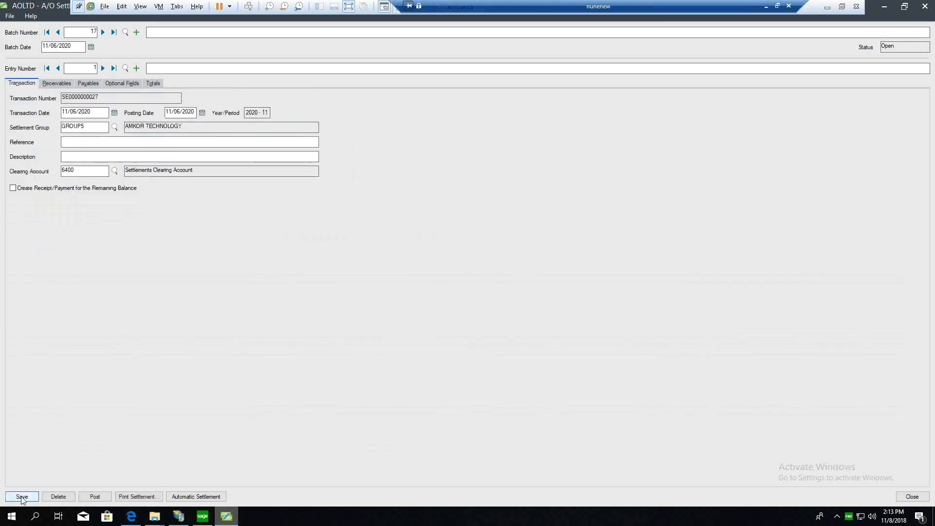
{"action": "left_click", "coordinate": [144, 497]}
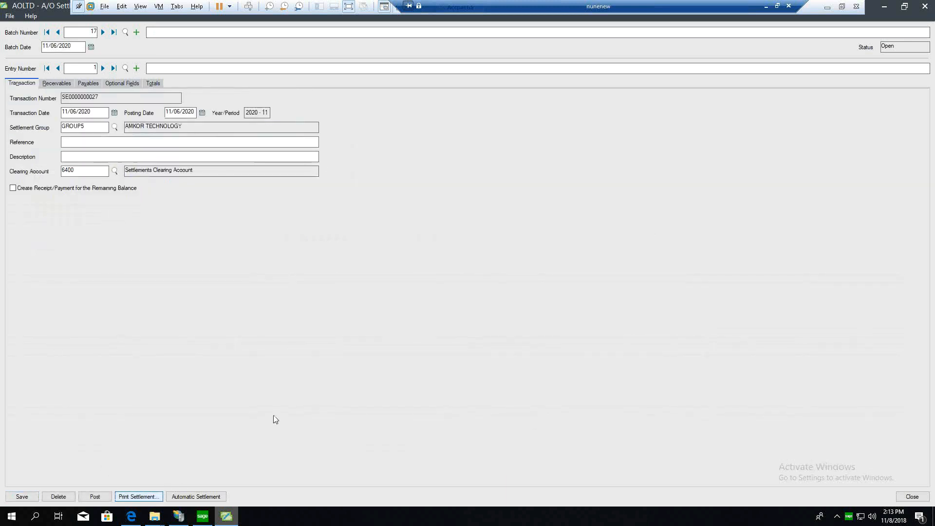
{"action": "left_click", "coordinate": [382, 364]}
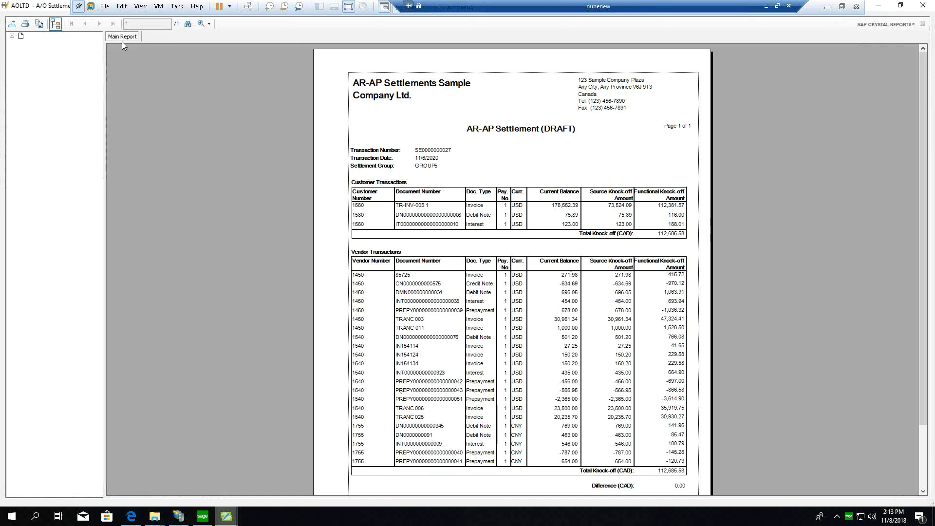
Step: Examine the customer and vendor transactions, knock-off totals and signature lines in the draft settlement report, and close it
{"action": "scroll", "coordinate": [543, 340], "scroll_direction": "down", "scroll_amount": 2}
{"action": "left_click", "coordinate": [538, 296]}
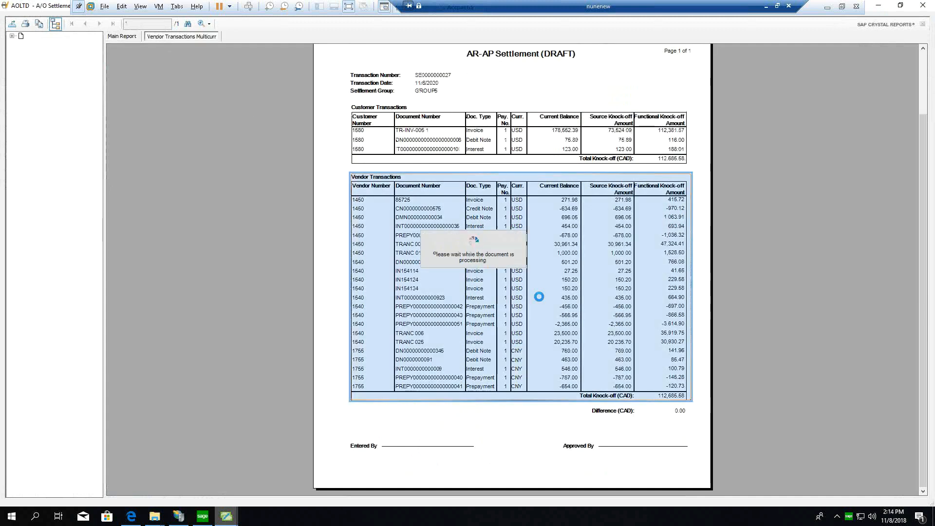
{"action": "left_click", "coordinate": [135, 37]}
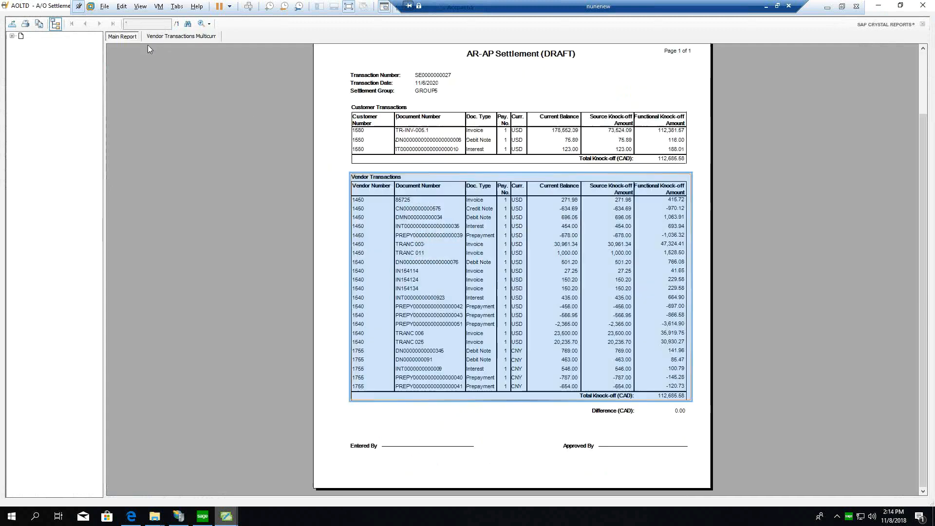
{"action": "scroll", "coordinate": [590, 248], "scroll_direction": "up", "scroll_amount": 2}
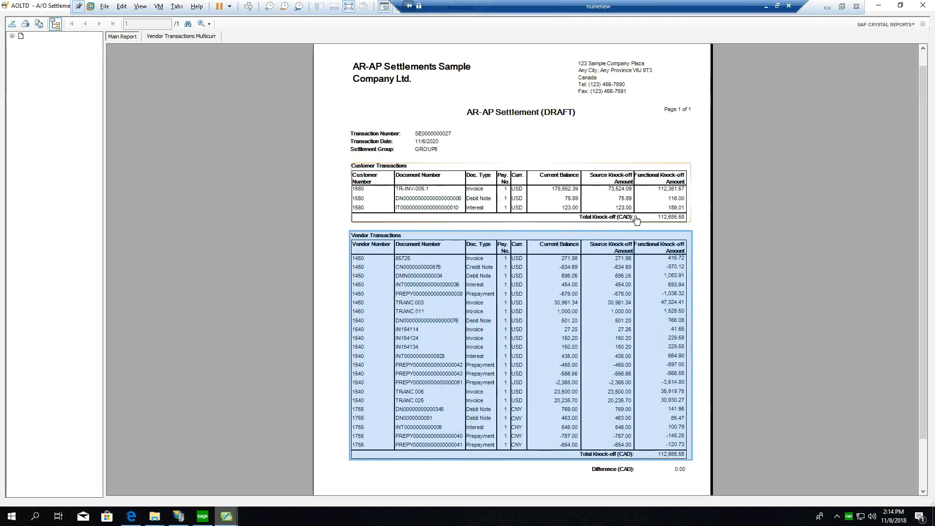
{"action": "scroll", "coordinate": [638, 204], "scroll_direction": "down", "scroll_amount": 2}
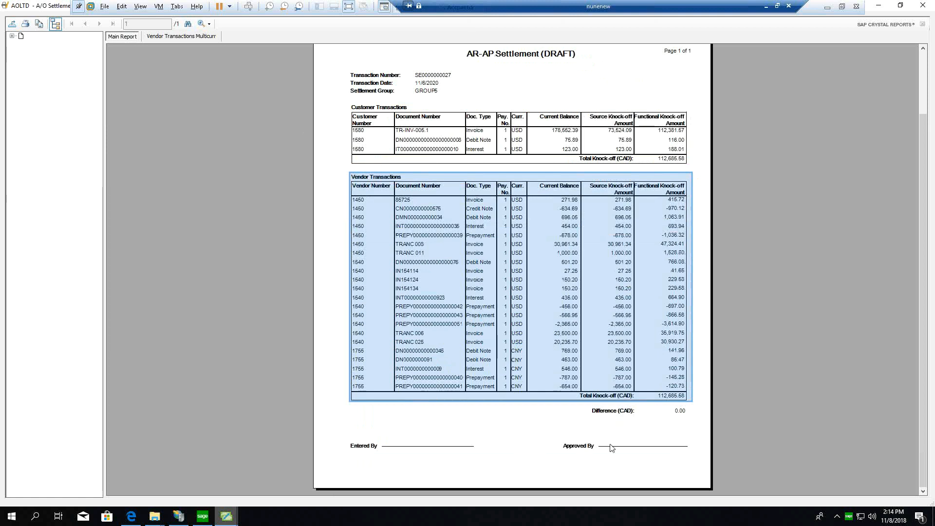
{"action": "left_click", "coordinate": [551, 433]}
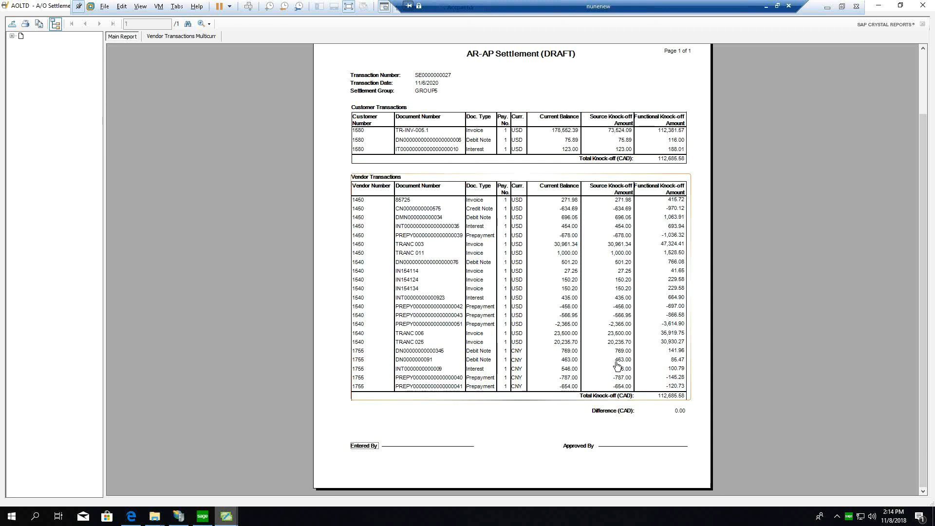
{"action": "scroll", "coordinate": [448, 446], "scroll_direction": "up", "scroll_amount": 3}
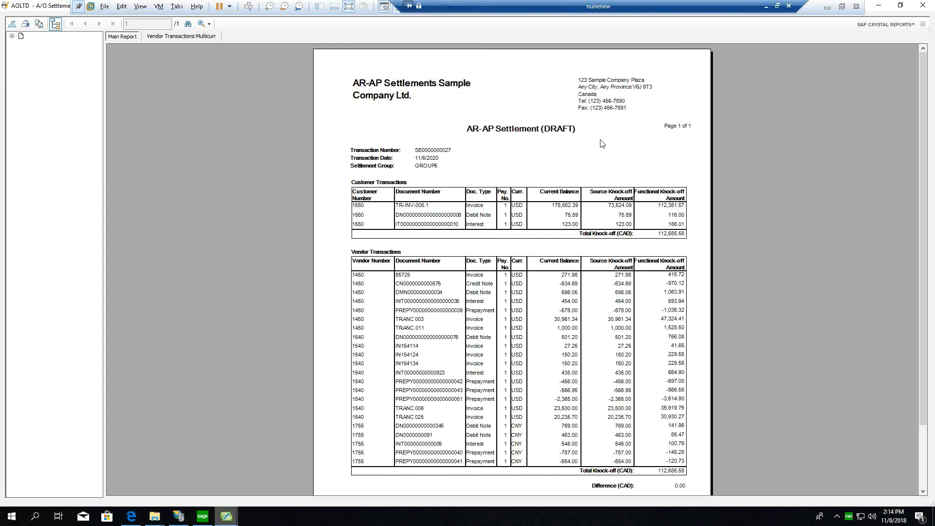
{"action": "left_click", "coordinate": [922, 6]}
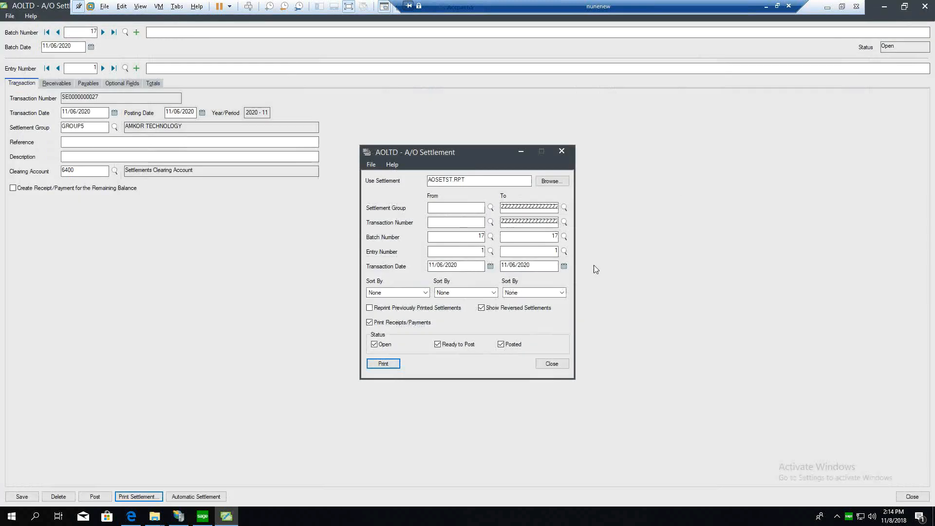
{"action": "left_click", "coordinate": [555, 365]}
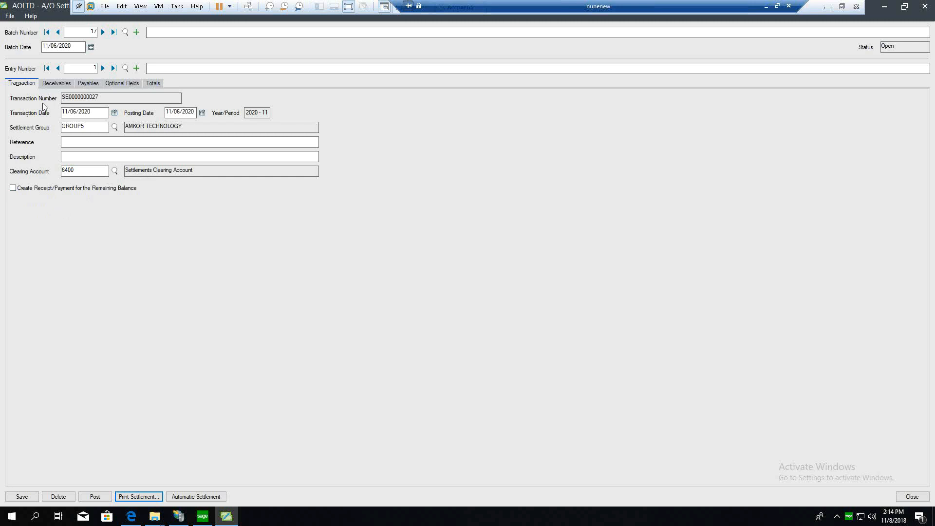
Step: Enable creating a receipt/payment for the remaining balance, and review the entry's receivables and payables, switching their lists to Select mode
{"action": "left_click", "coordinate": [12, 188]}
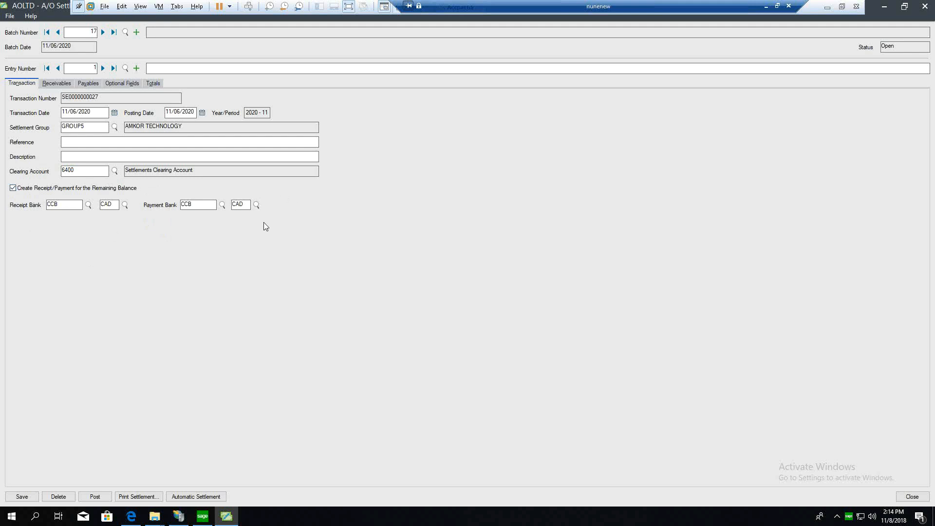
{"action": "left_click", "coordinate": [59, 84]}
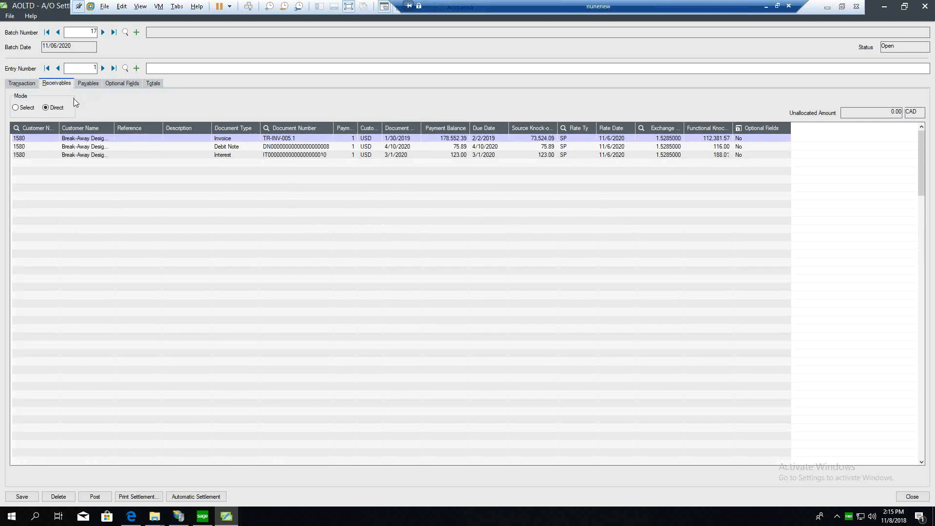
{"action": "left_click", "coordinate": [87, 83]}
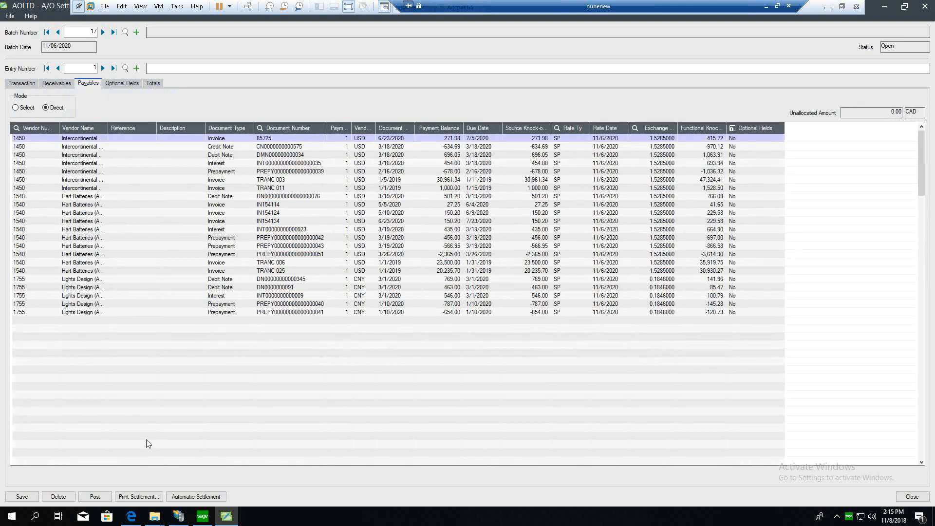
{"action": "left_click", "coordinate": [73, 287]}
{"action": "left_click", "coordinate": [15, 107]}
{"action": "left_click", "coordinate": [59, 84]}
{"action": "left_click", "coordinate": [15, 108]}
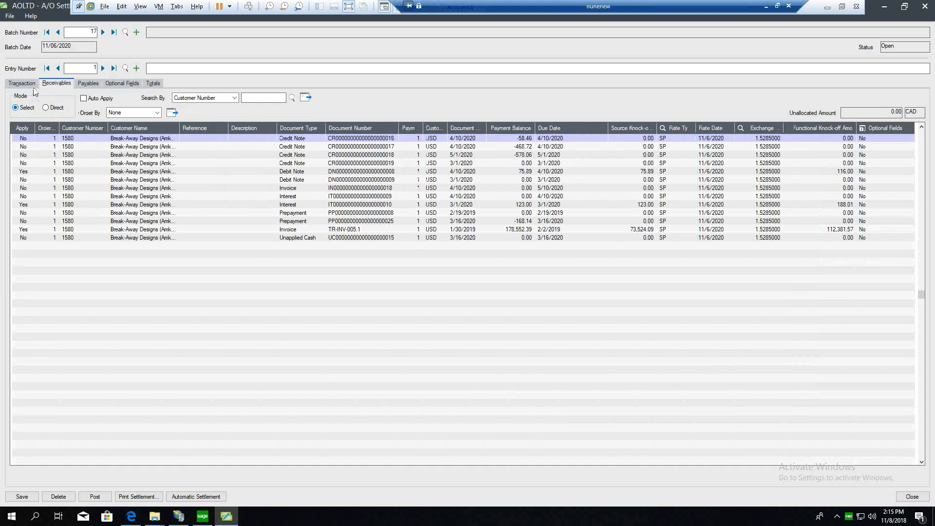
{"action": "left_click", "coordinate": [15, 85]}
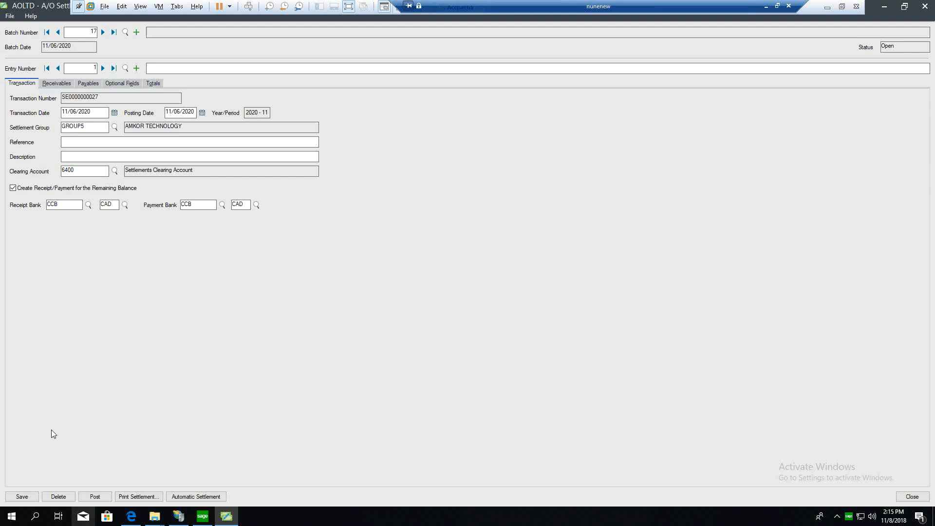
Step: Post the GROUP5 settlement entry, and read the payment warning and receipt message before dismissing the posting messages
{"action": "left_click", "coordinate": [89, 501]}
{"action": "left_click", "coordinate": [501, 292]}
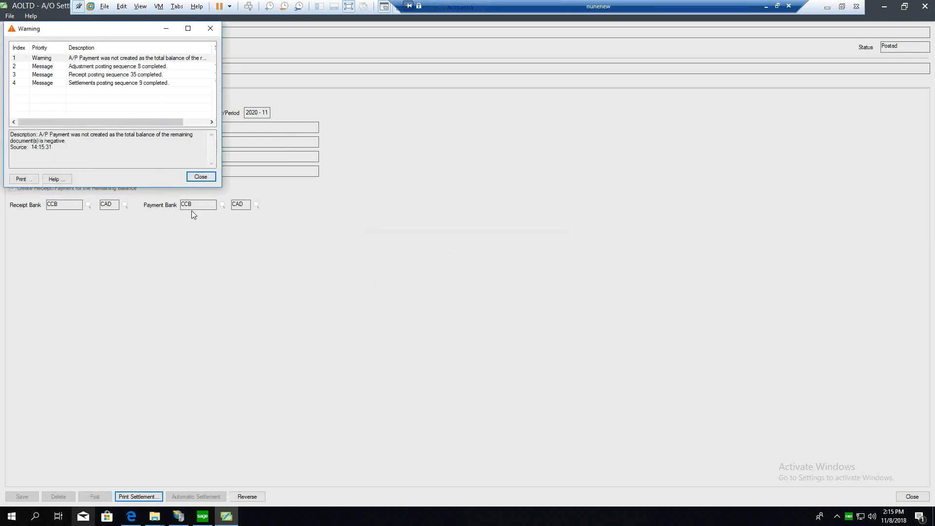
{"action": "left_click", "coordinate": [111, 60]}
{"action": "left_click", "coordinate": [116, 74]}
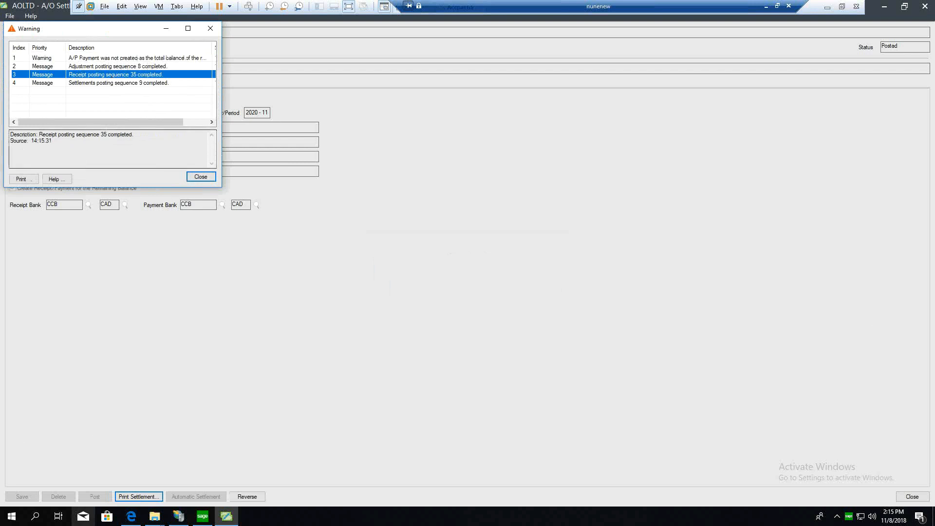
{"action": "left_click", "coordinate": [200, 177]}
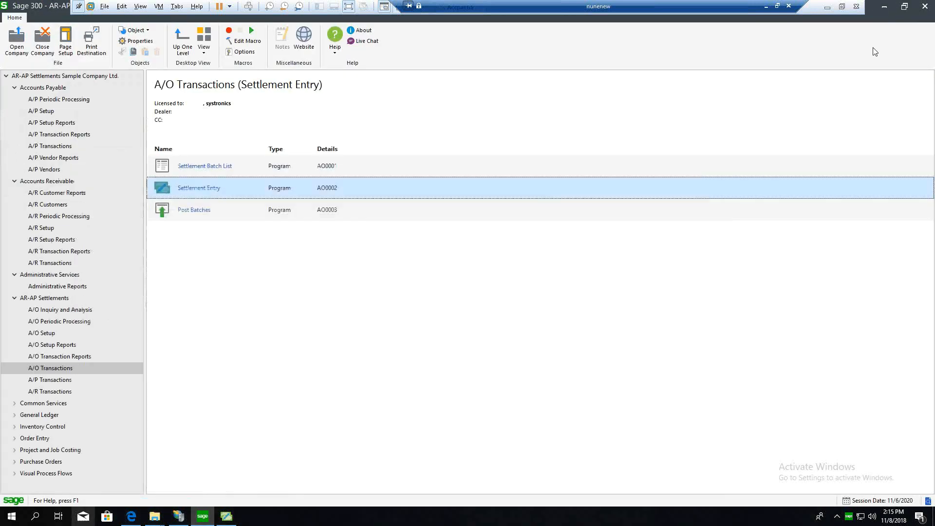
Step: Open the A/O generated batch dated 11/6/2020 from the A/R Receipt Batch List in A/R Transactions
{"action": "left_click", "coordinate": [884, 7]}
{"action": "left_click", "coordinate": [51, 263]}
{"action": "left_click", "coordinate": [207, 234]}
{"action": "left_click", "coordinate": [226, 210]}
{"action": "double_click", "coordinate": [226, 210]}
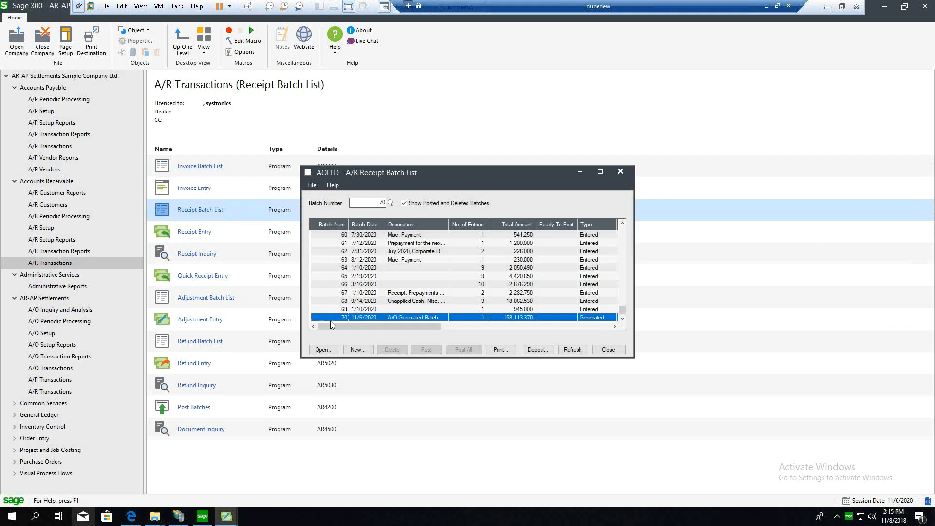
{"action": "double_click", "coordinate": [363, 317]}
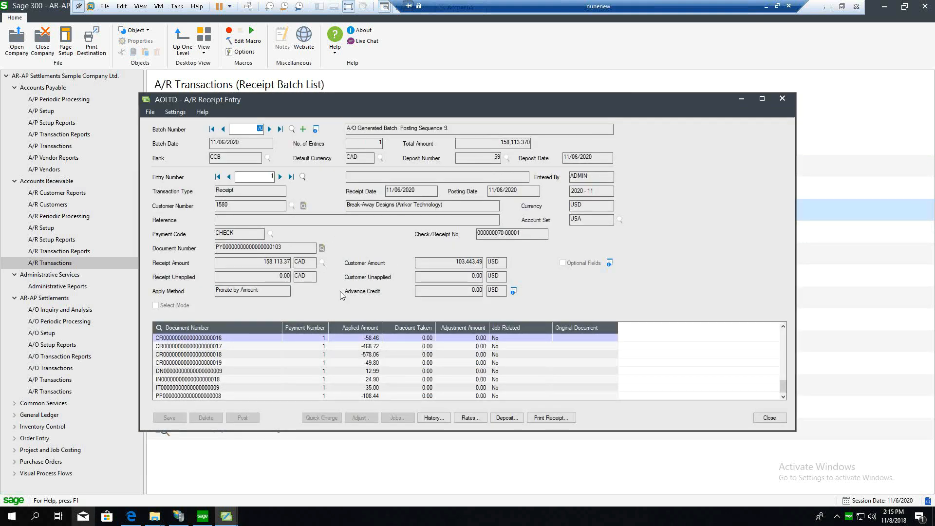
Step: Look through the documents and applied amounts in the generated receipt entry
{"action": "key", "text": "Down"}
{"action": "key", "text": "Down"}
{"action": "key", "text": "Down"}
{"action": "key", "text": "Down"}
{"action": "key", "text": "Down"}
{"action": "key", "text": "Down"}
{"action": "key", "text": "Down"}
{"action": "key", "text": "Down"}
{"action": "key", "text": "Down"}
{"action": "key", "text": "Down"}
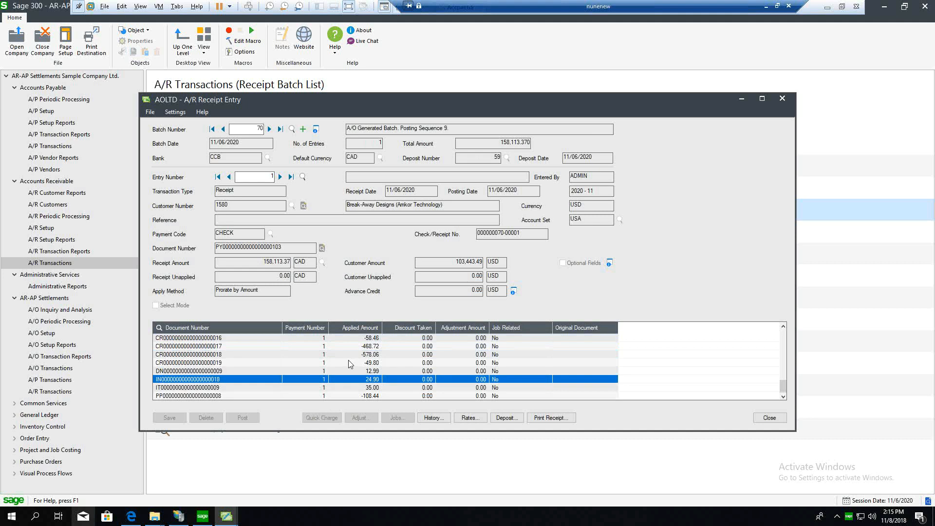
{"action": "key", "text": "Up"}
{"action": "key", "text": "Up"}
{"action": "key", "text": "Up"}
{"action": "key", "text": "Up"}
{"action": "key", "text": "Up"}
{"action": "key", "text": "Up"}
{"action": "key", "text": "Up"}
{"action": "key", "text": "Up"}
{"action": "key", "text": "Up"}
{"action": "key", "text": "Up"}
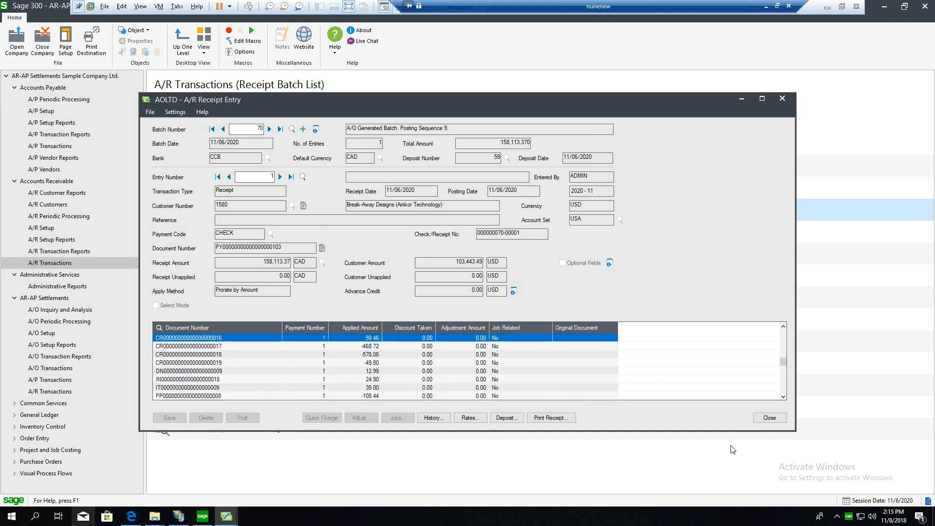
Step: Close the generated receipt entry and batch list, and view the Create Settlement Batch options in A/O Periodic Processing without processing
{"action": "left_click", "coordinate": [770, 421]}
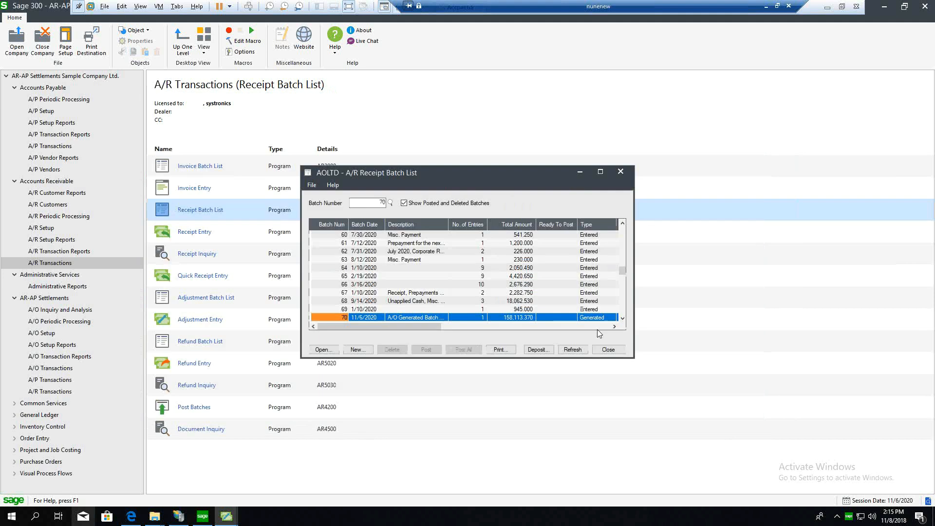
{"action": "left_click", "coordinate": [615, 350]}
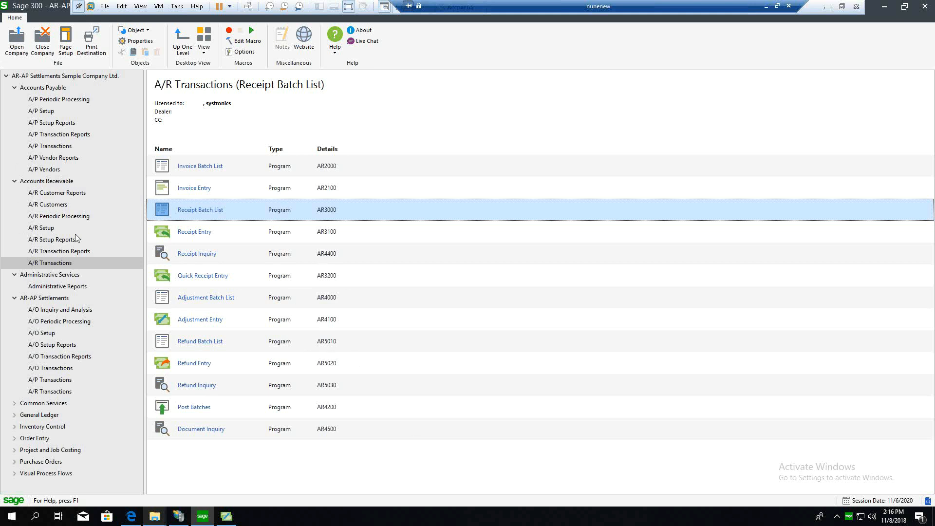
{"action": "left_click", "coordinate": [57, 322]}
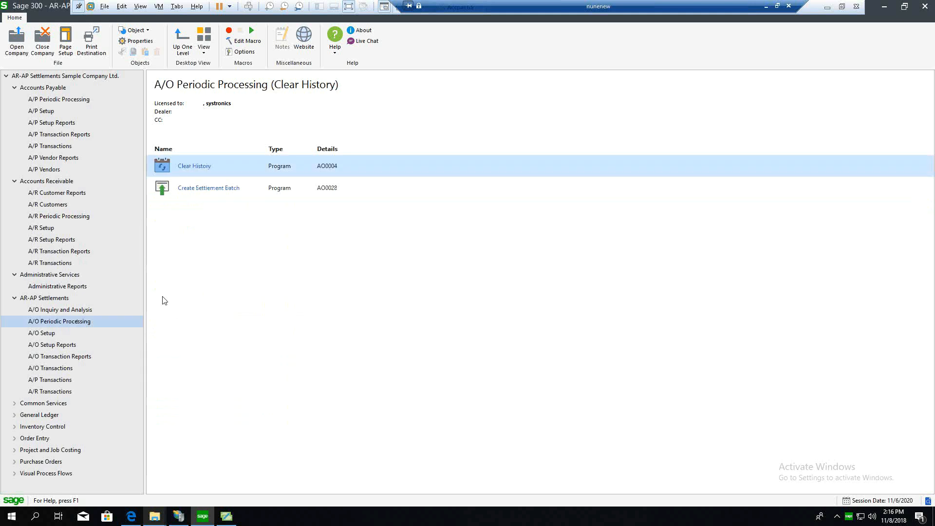
{"action": "left_click", "coordinate": [184, 187]}
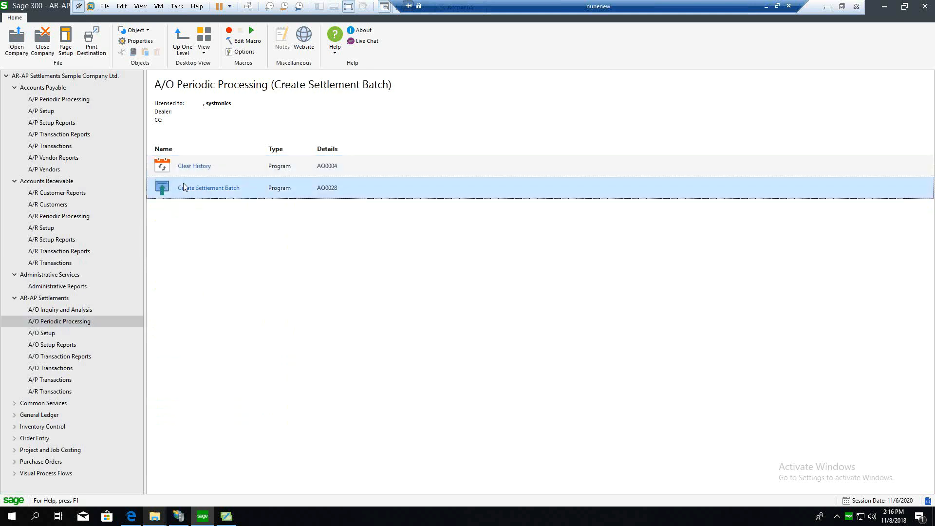
{"action": "double_click", "coordinate": [304, 188]}
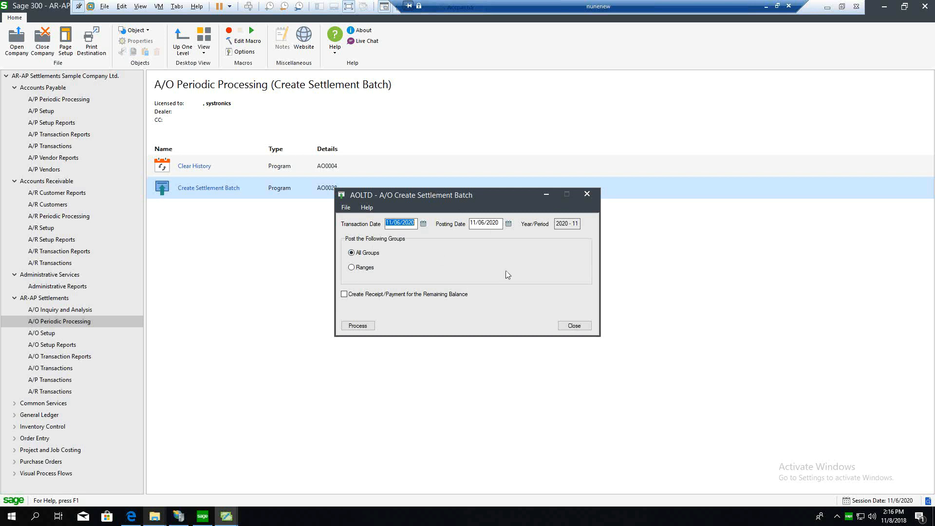
{"action": "left_click", "coordinate": [580, 327]}
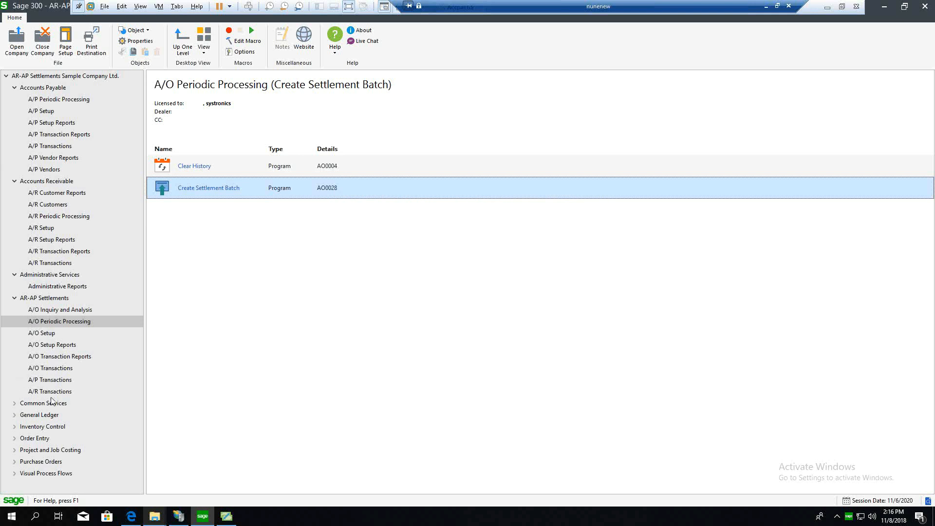
Step: In A/O A/R Receipt Entry, start a new batch for customer Forester Building Supplies, check its settlement group balances, and discard the entry
{"action": "left_click", "coordinate": [53, 392]}
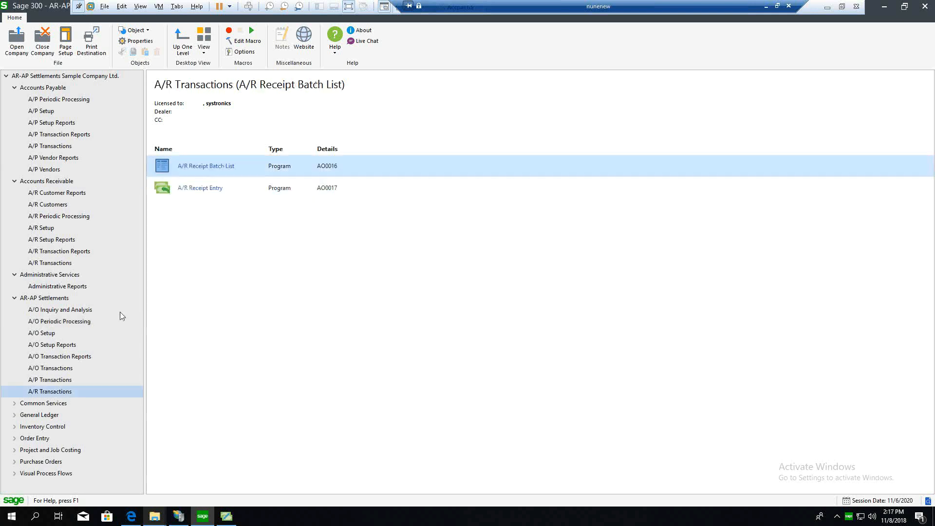
{"action": "left_click", "coordinate": [204, 188]}
{"action": "double_click", "coordinate": [206, 185]}
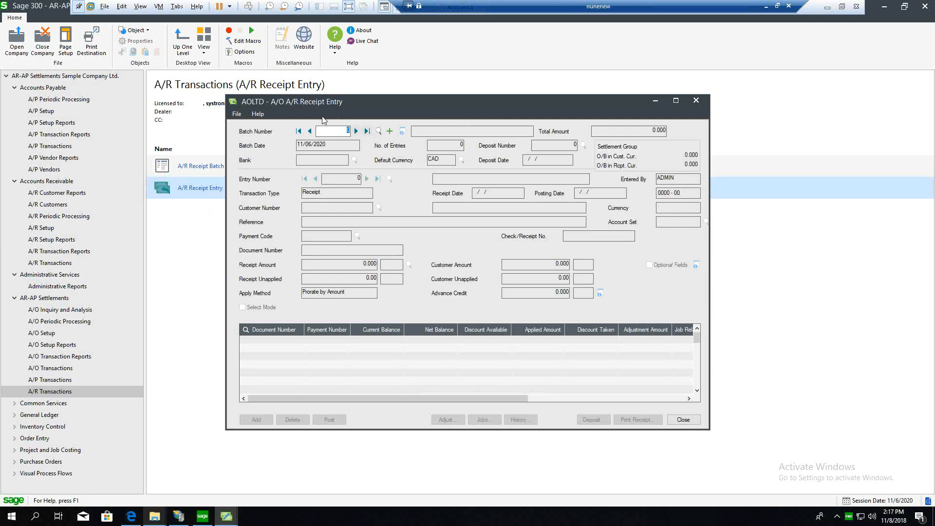
{"action": "left_click", "coordinate": [389, 131]}
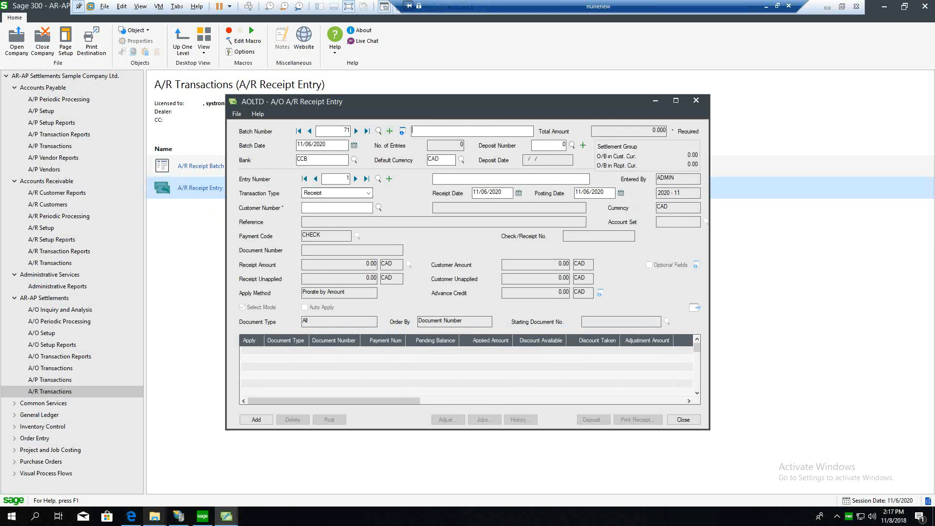
{"action": "left_click", "coordinate": [348, 208]}
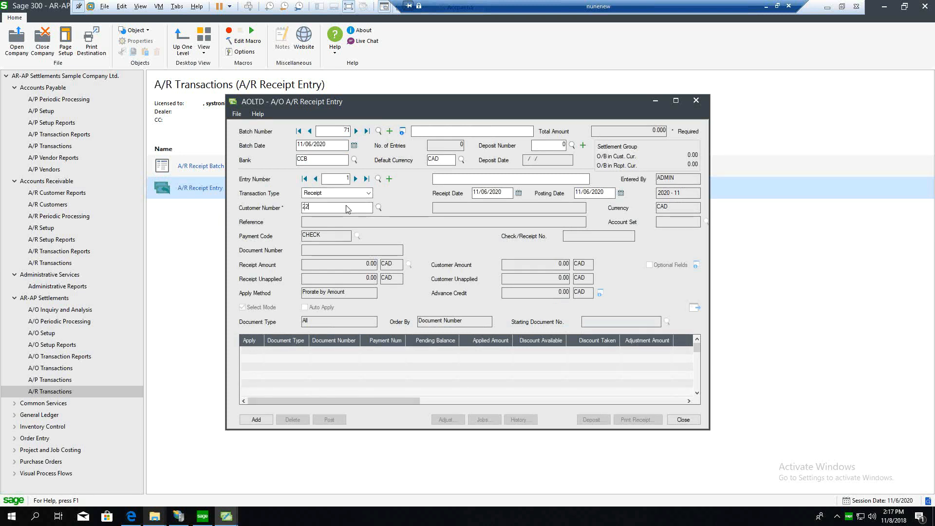
{"action": "type", "text": "2235"}
{"action": "key", "text": "Tab"}
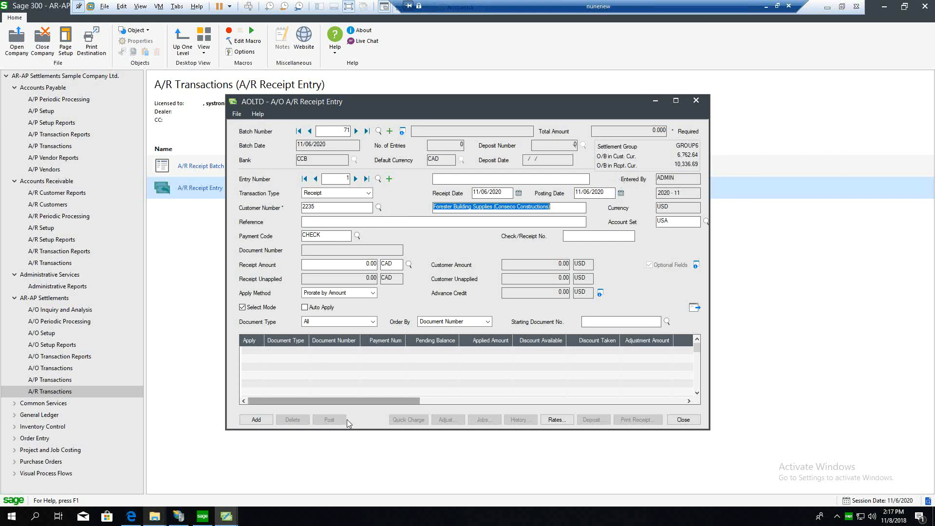
{"action": "left_click", "coordinate": [692, 423]}
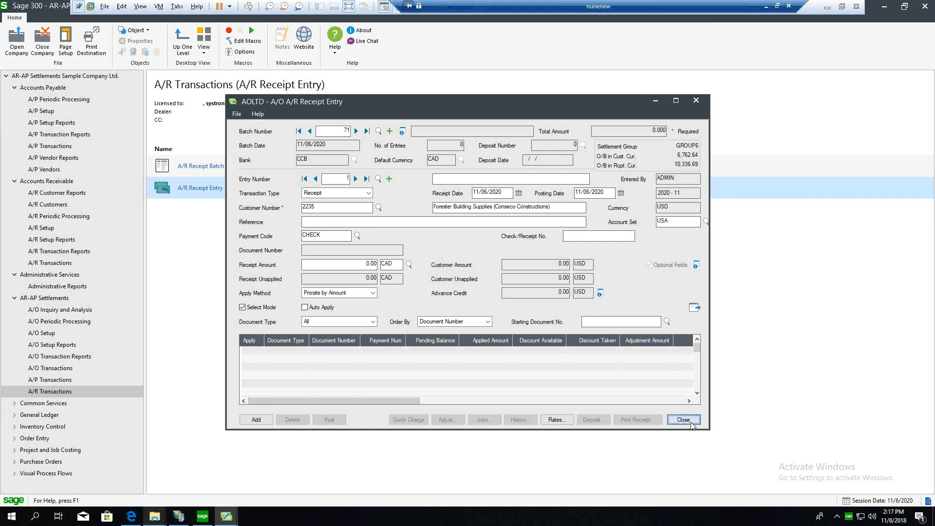
{"action": "left_click", "coordinate": [465, 294]}
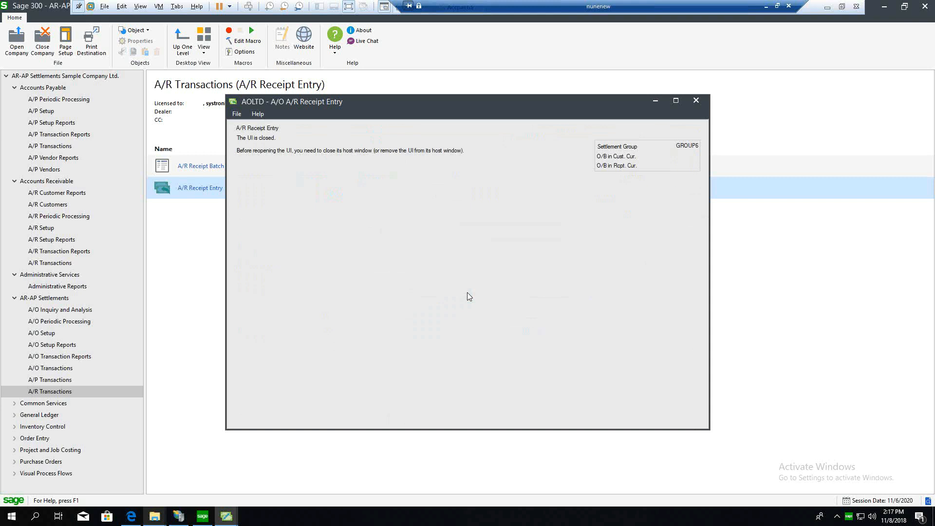
Step: In A/O A/P Payment Entry, start a new batch for vendor Knock on Wood, check its settlement group balances, and discard the entry
{"action": "left_click", "coordinate": [49, 380]}
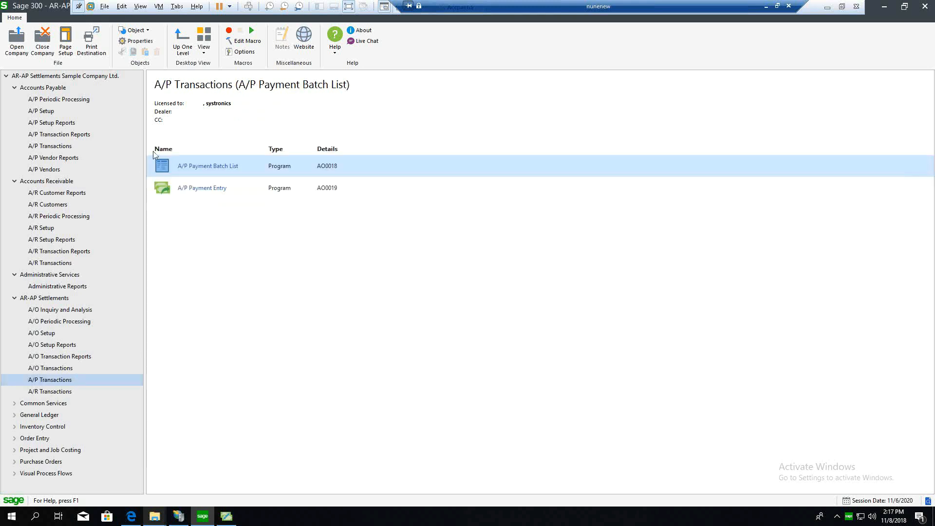
{"action": "left_click", "coordinate": [215, 188]}
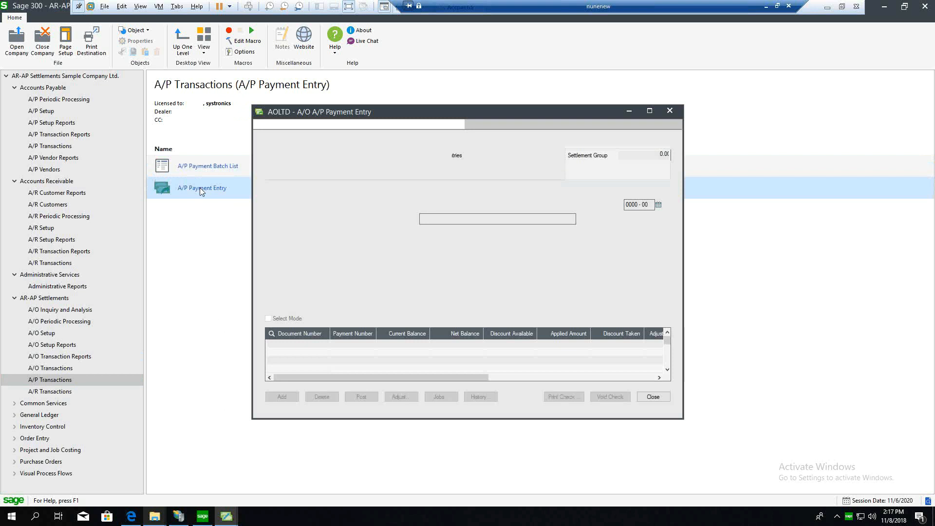
{"action": "left_click", "coordinate": [403, 140]}
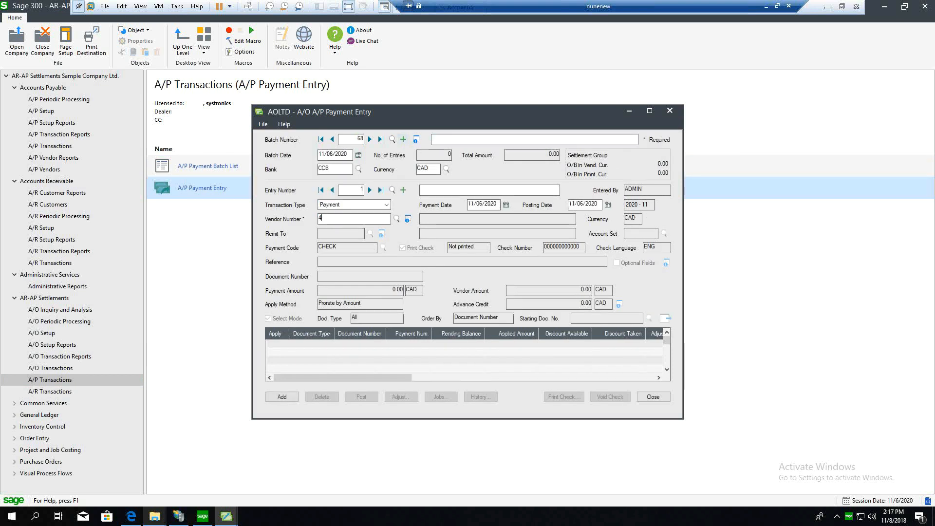
{"action": "key", "text": "Tab"}
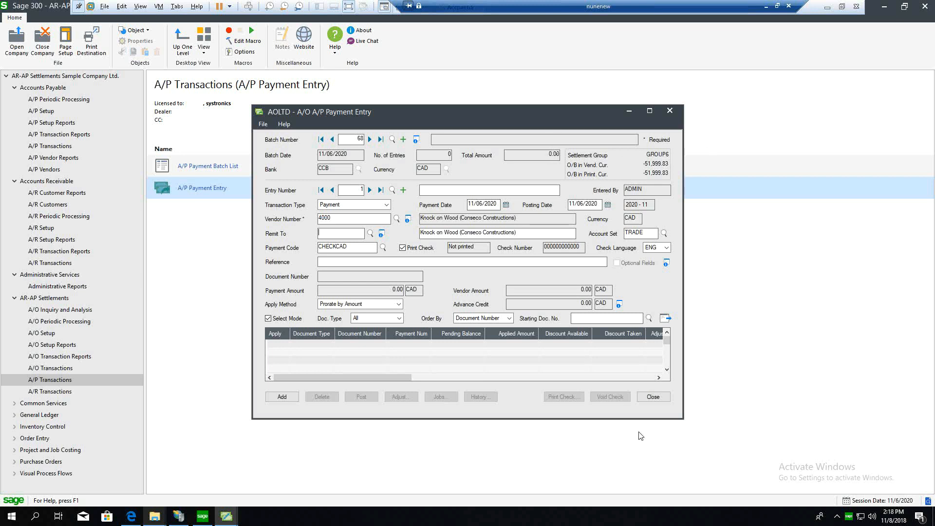
{"action": "left_click", "coordinate": [658, 397]}
{"action": "left_click", "coordinate": [453, 293]}
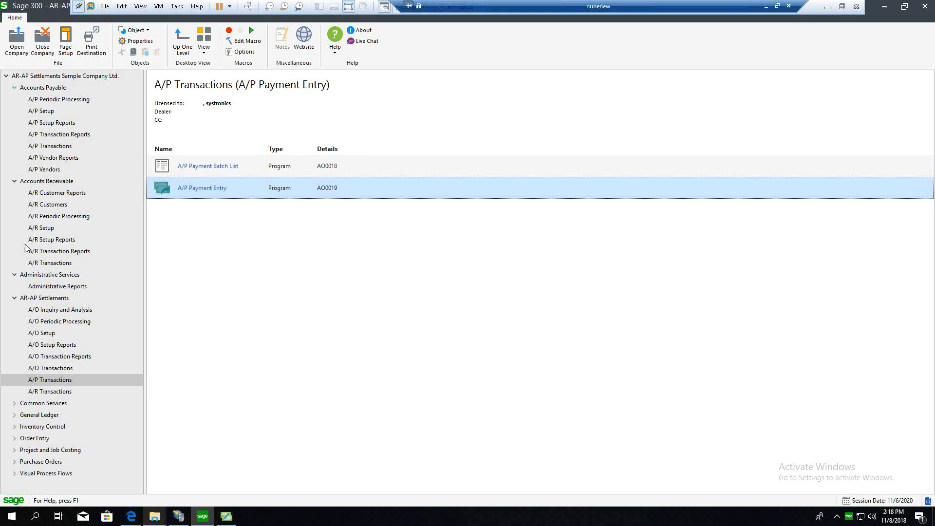
Step: Print the A/O Settlement Group Statement to screen for settlement groups starting from GROUP5
{"action": "left_click", "coordinate": [57, 312]}
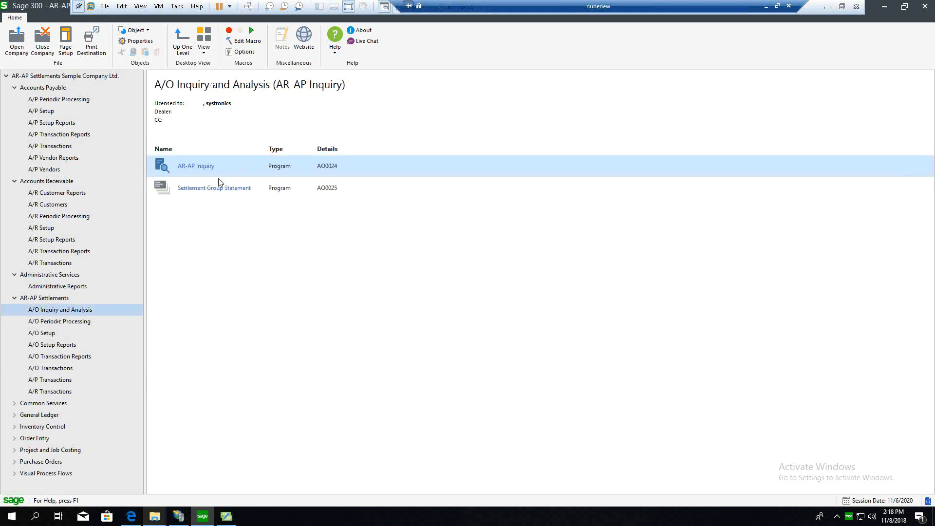
{"action": "left_click", "coordinate": [215, 192]}
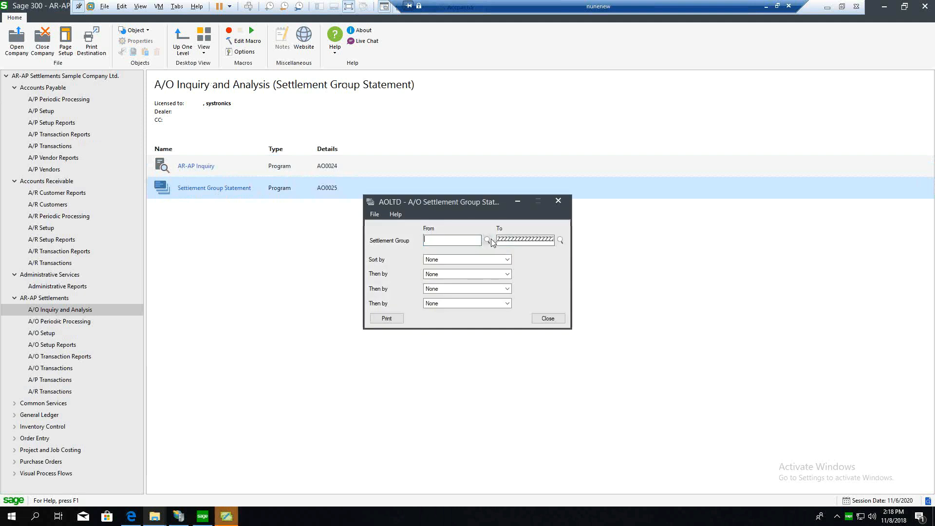
{"action": "left_click", "coordinate": [488, 240]}
{"action": "left_click", "coordinate": [153, 165]}
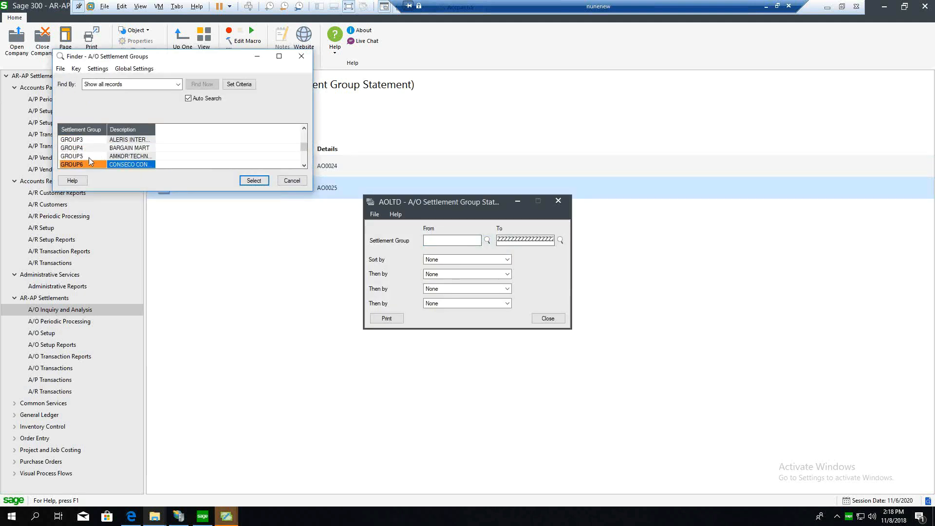
{"action": "left_click", "coordinate": [89, 156]}
{"action": "left_click", "coordinate": [254, 180]}
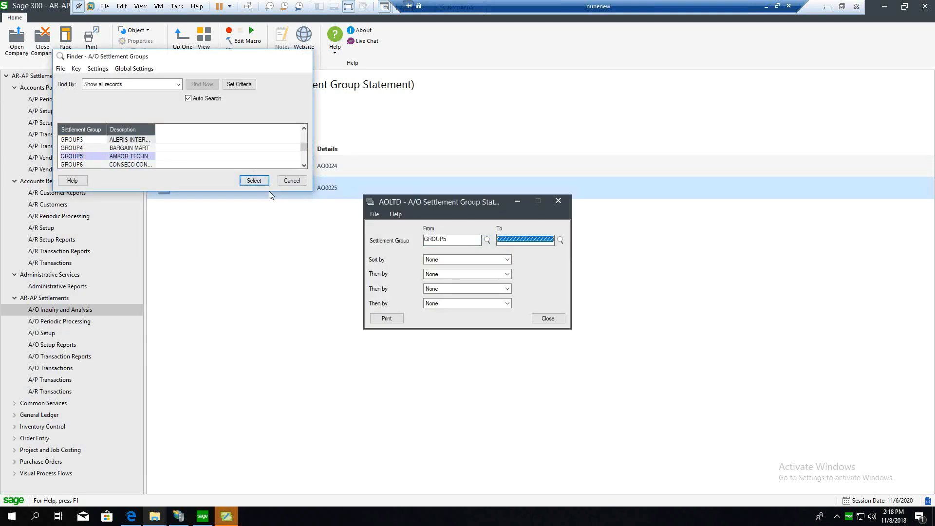
{"action": "left_click", "coordinate": [387, 319]}
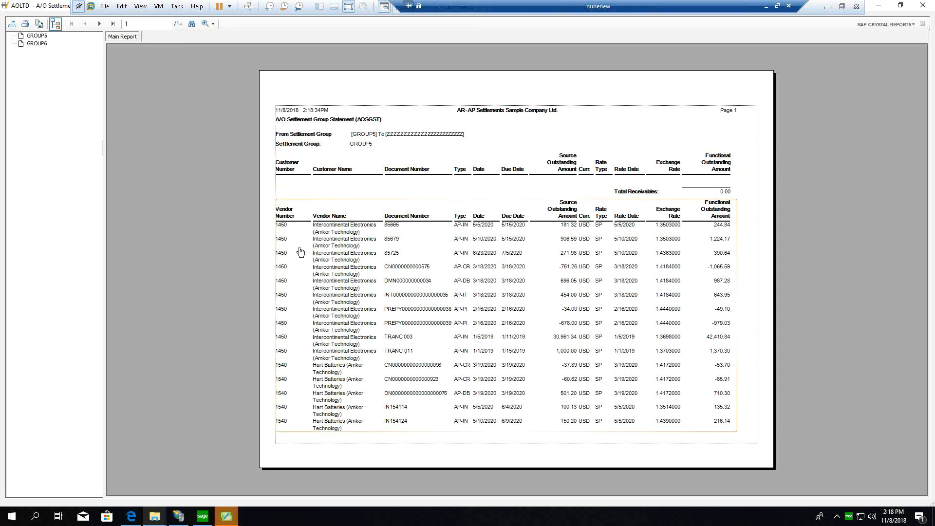
Step: Review the second and last pages of the settlement group statement, and close the report and its print window
{"action": "left_click", "coordinate": [99, 23]}
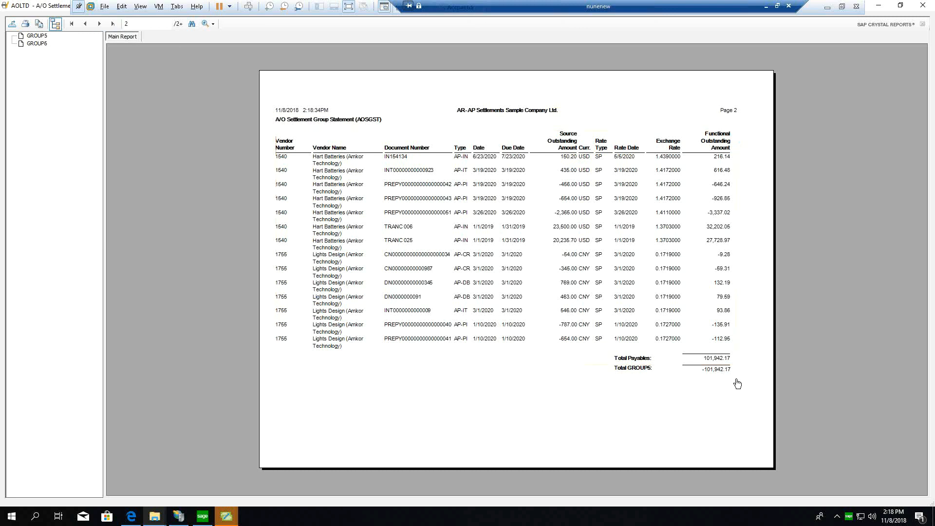
{"action": "left_click", "coordinate": [113, 23]}
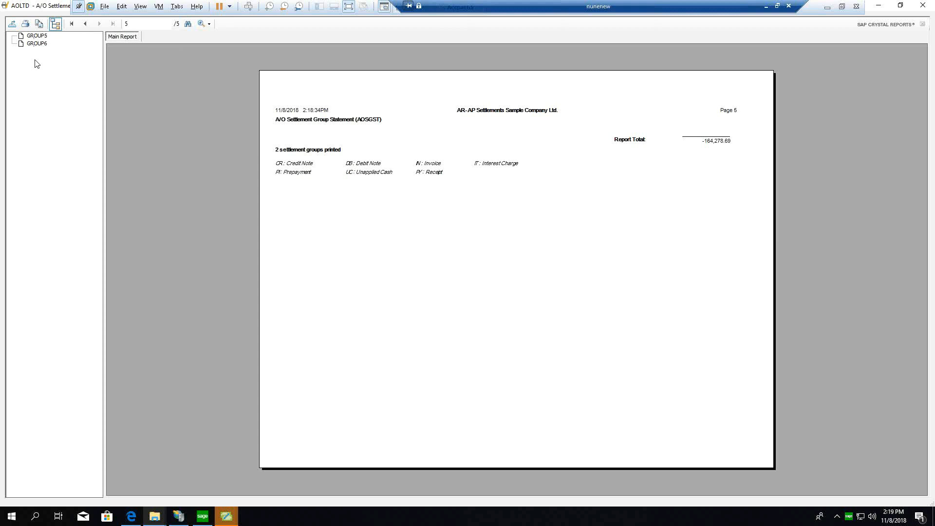
{"action": "left_click", "coordinate": [922, 5]}
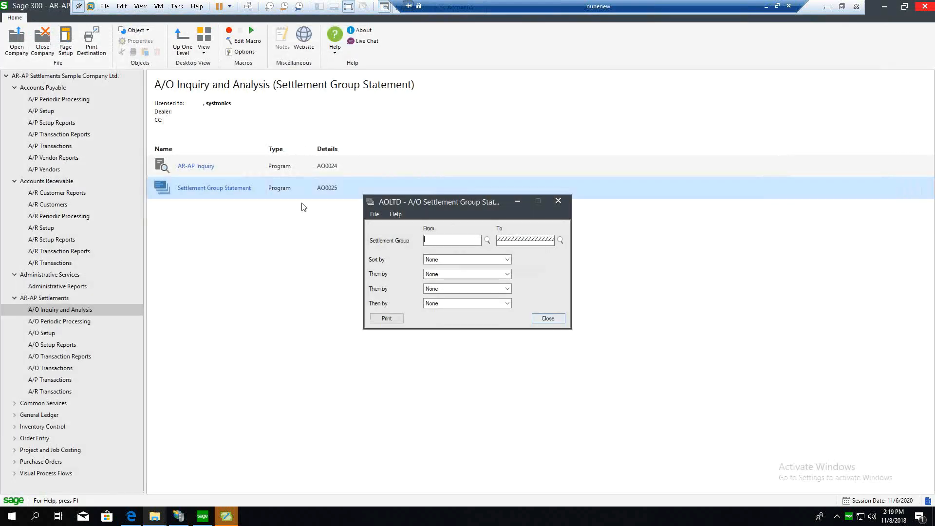
{"action": "left_click", "coordinate": [540, 319]}
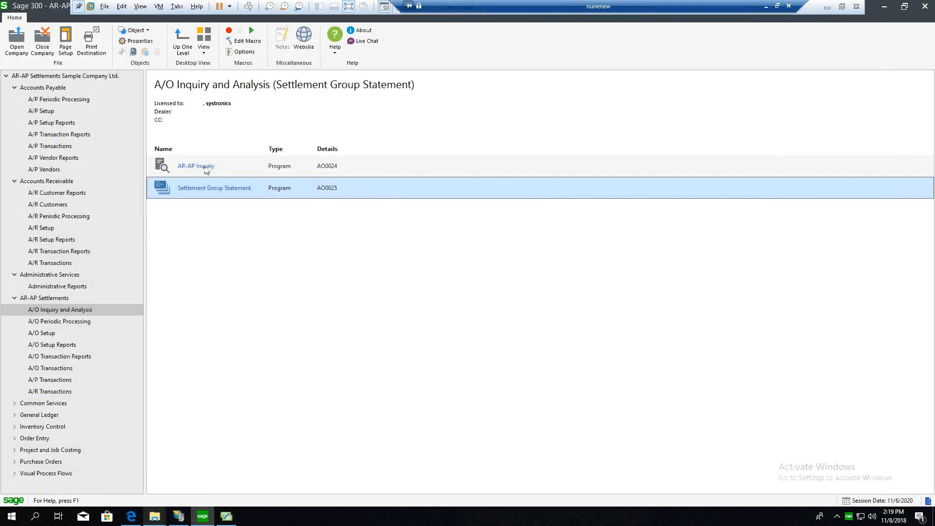
Step: Load the customer and vendor balances of the last settlement group, GROUP6, in the AR-AP Inquiry
{"action": "double_click", "coordinate": [210, 168]}
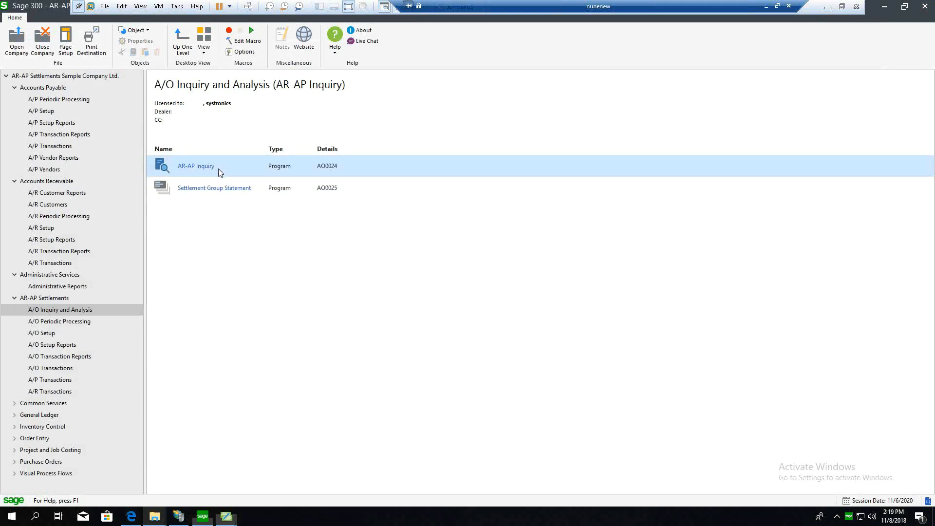
{"action": "left_click", "coordinate": [444, 170]}
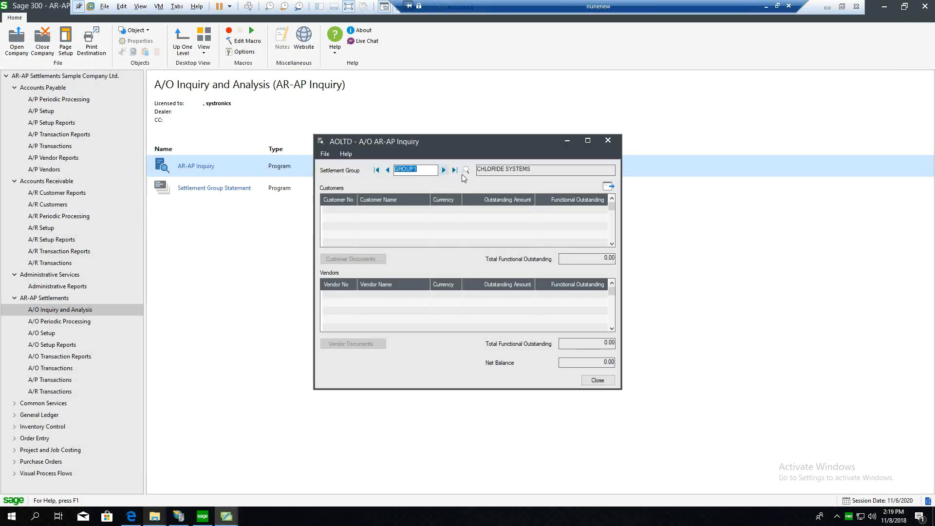
{"action": "left_click", "coordinate": [455, 171]}
{"action": "left_click", "coordinate": [609, 188]}
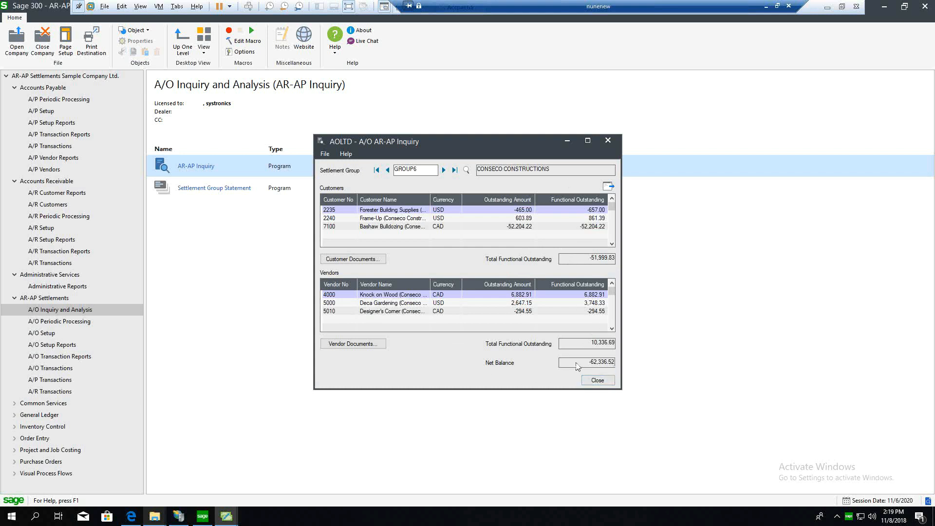
Step: Examine the documents of customer Forester Building Supplies, look over the group's other customer and vendor rows, and close the inquiry
{"action": "left_click", "coordinate": [339, 211]}
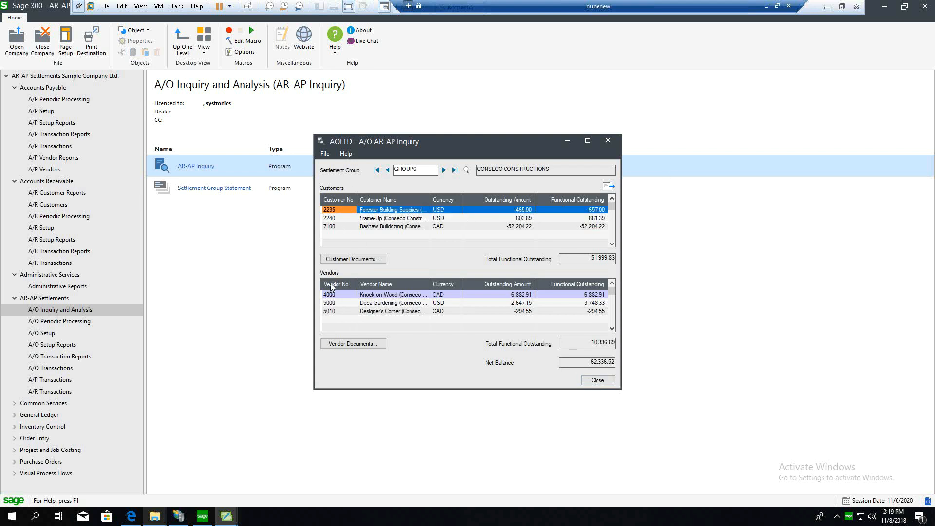
{"action": "double_click", "coordinate": [335, 209]}
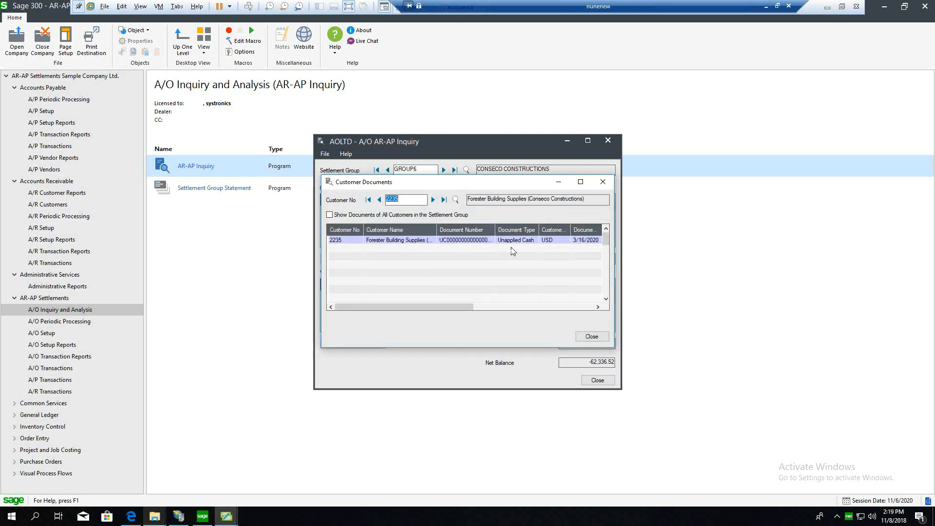
{"action": "left_click", "coordinate": [584, 336]}
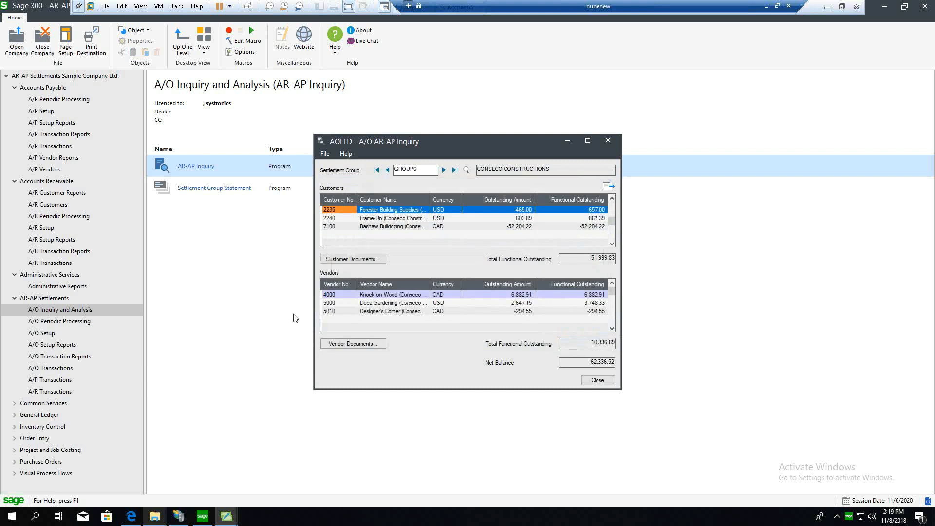
{"action": "left_click", "coordinate": [331, 219]}
{"action": "left_click", "coordinate": [344, 296]}
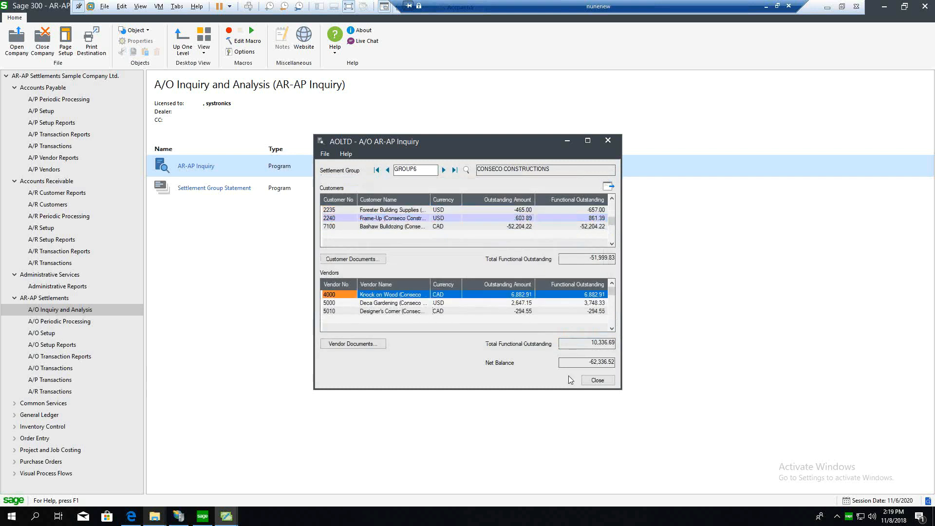
{"action": "left_click", "coordinate": [596, 380]}
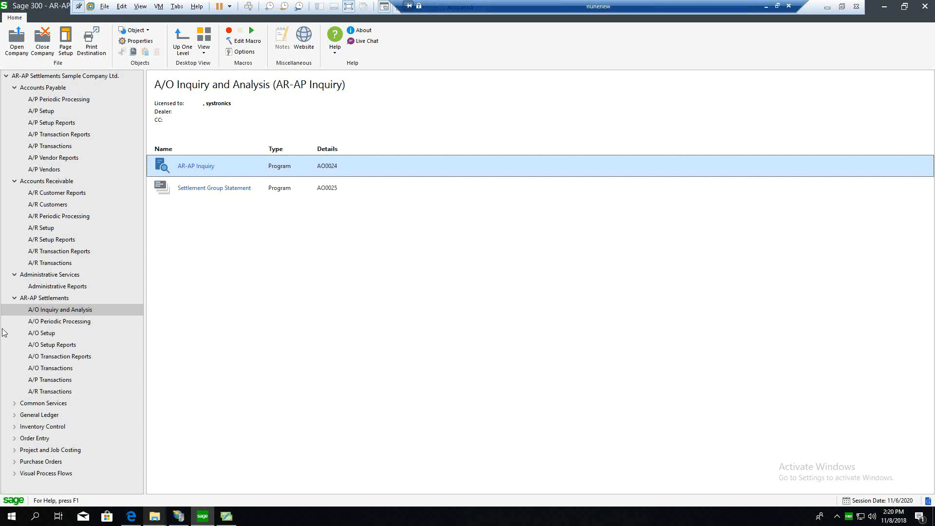
Step: Print the A/O Audit Report to screen for source application AR-AP Settlements, sorted by transaction number
{"action": "left_click", "coordinate": [68, 359]}
{"action": "double_click", "coordinate": [217, 276]}
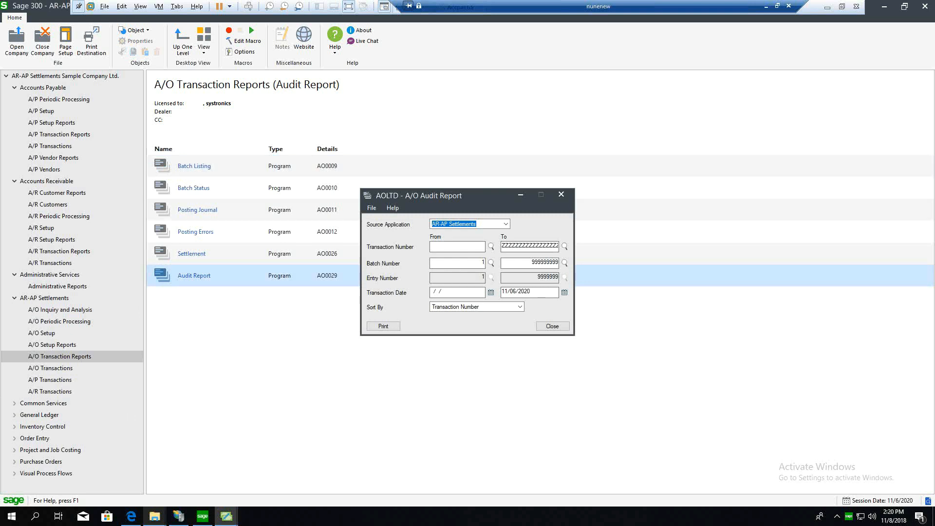
{"action": "left_click", "coordinate": [379, 327]}
{"action": "left_click", "coordinate": [374, 327]}
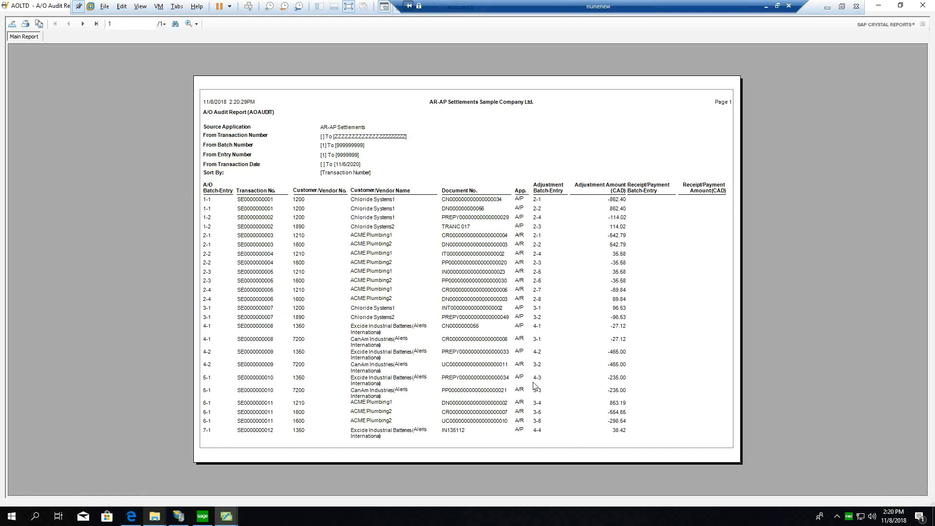
Step: Review the last three pages of the audit report, and close the report and its print window
{"action": "left_click", "coordinate": [95, 23]}
{"action": "left_click", "coordinate": [69, 24]}
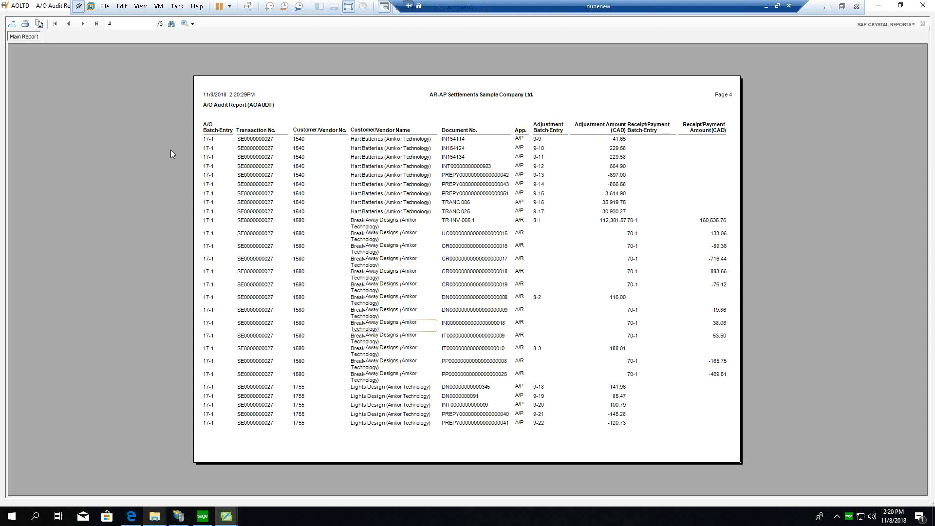
{"action": "left_click", "coordinate": [68, 27]}
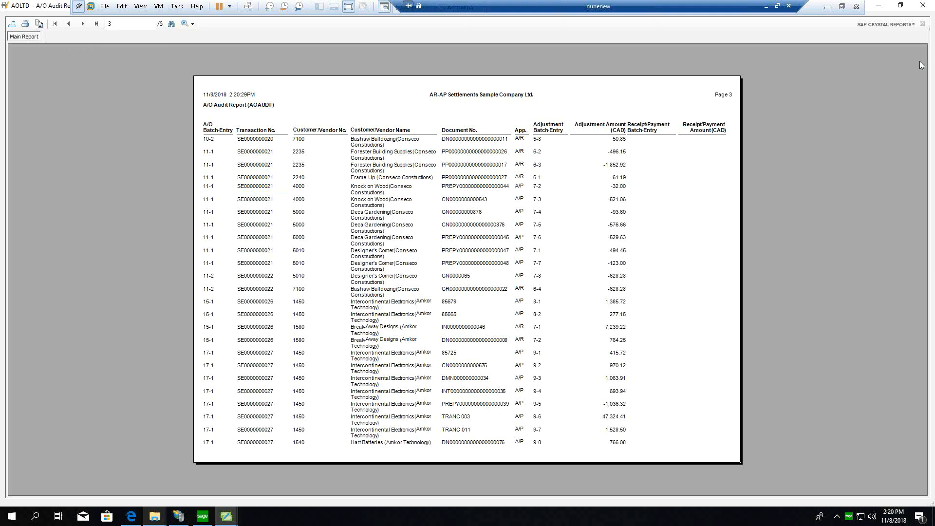
{"action": "left_click", "coordinate": [929, 5]}
{"action": "left_click", "coordinate": [541, 327]}
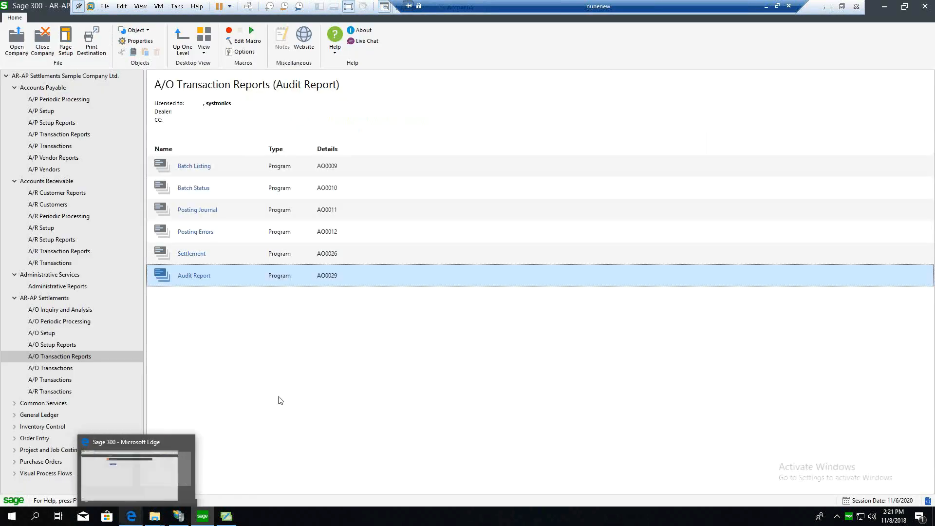
Step: Switch to the Sage 300 web screens in Microsoft Edge and sign in to company AOLTD
{"action": "left_click", "coordinate": [141, 490]}
{"action": "left_click", "coordinate": [310, 135]}
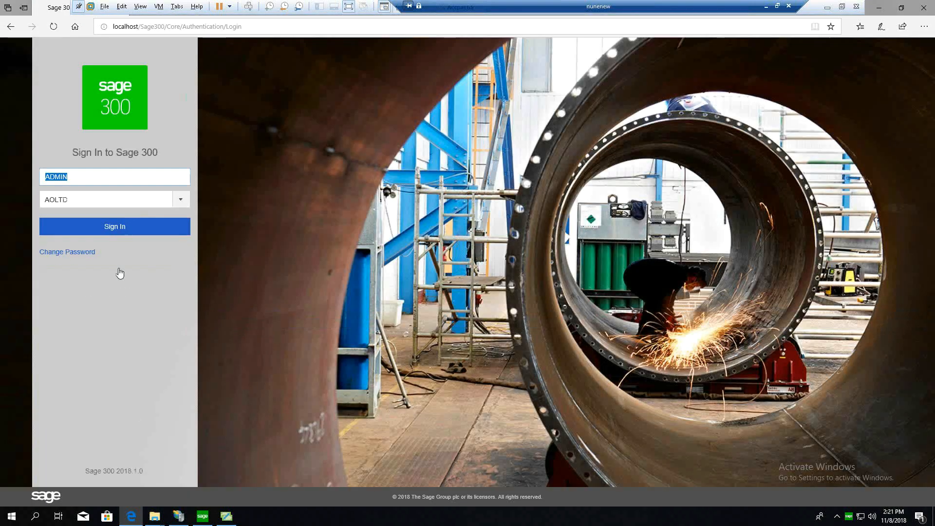
{"action": "key", "text": "Return"}
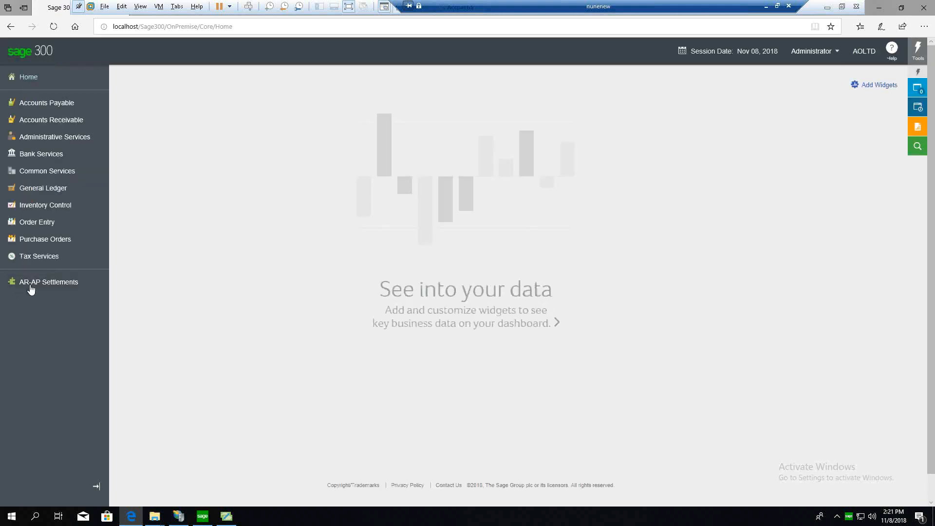
Step: Open the A/O Settlement Entry screen of the AR-AP Settlements module and look over its transaction form
{"action": "left_click", "coordinate": [46, 282]}
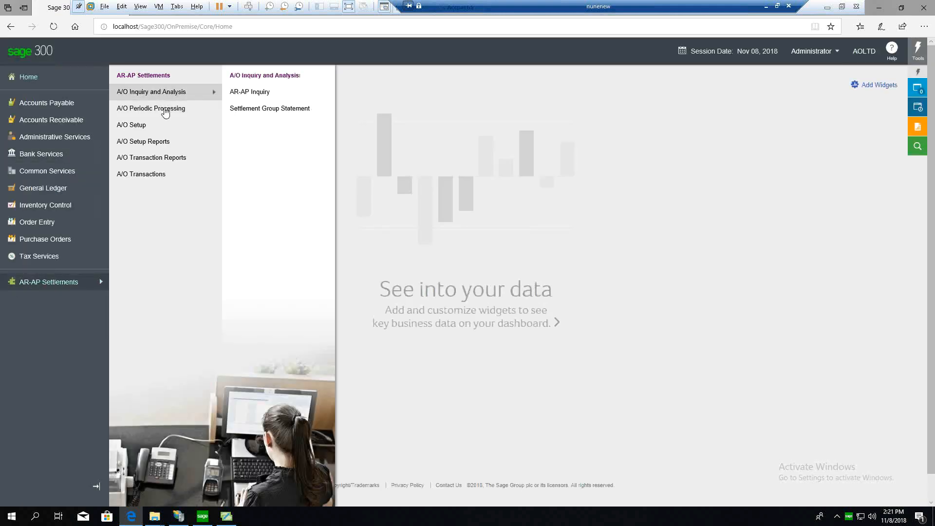
{"action": "mouse_move", "coordinate": [175, 173]}
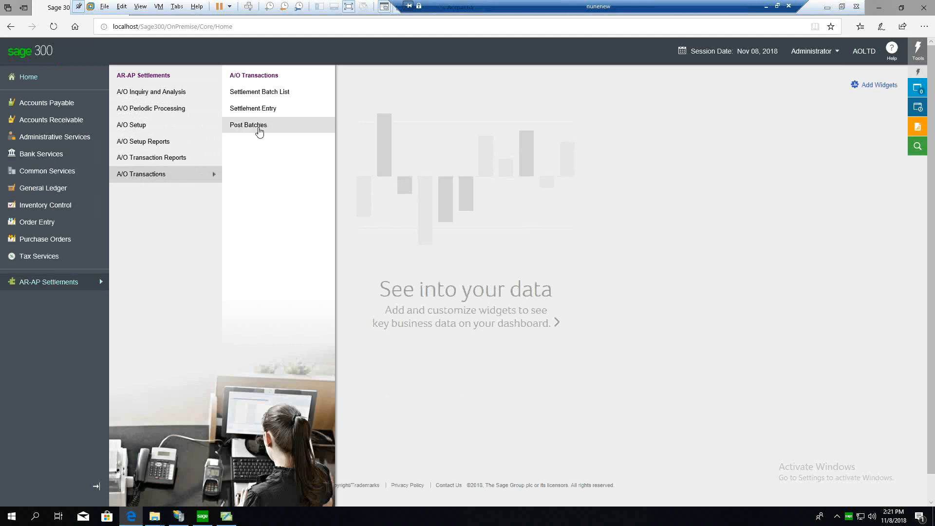
{"action": "left_click", "coordinate": [257, 111]}
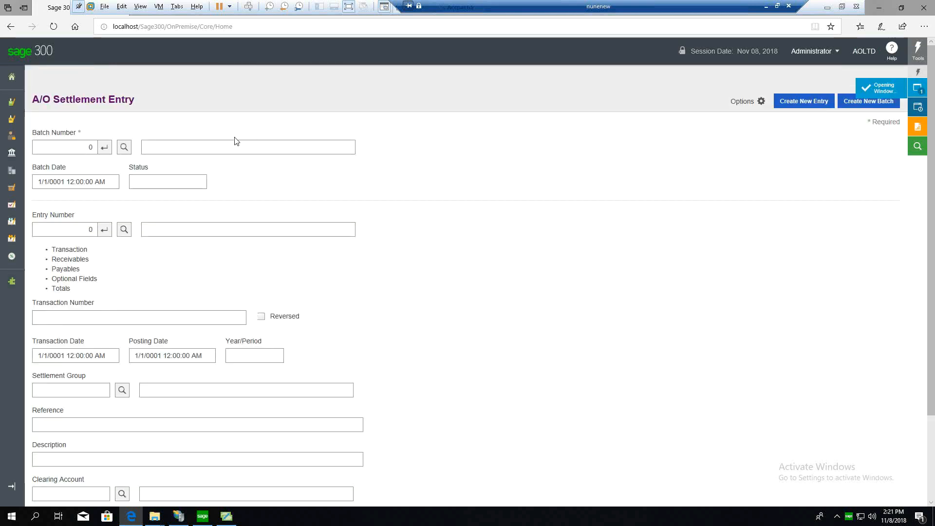
{"action": "scroll", "coordinate": [238, 179], "scroll_direction": "down", "scroll_amount": 2}
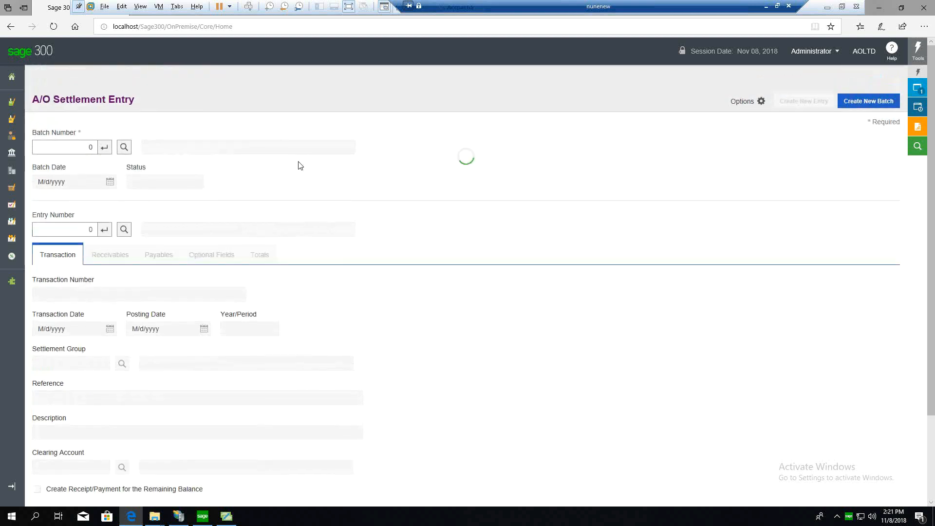
{"action": "scroll", "coordinate": [388, 207], "scroll_direction": "down", "scroll_amount": 2}
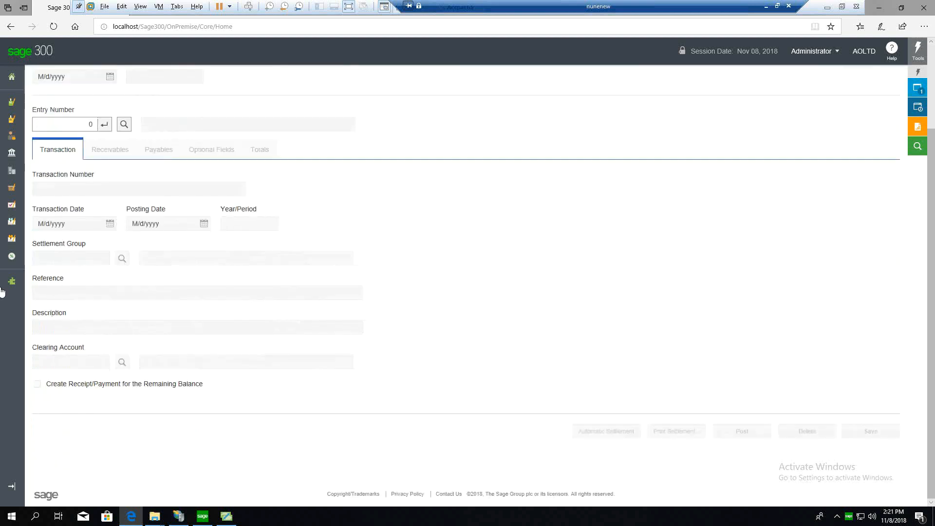
{"action": "mouse_move", "coordinate": [6, 270]}
{"action": "mouse_move", "coordinate": [60, 290]}
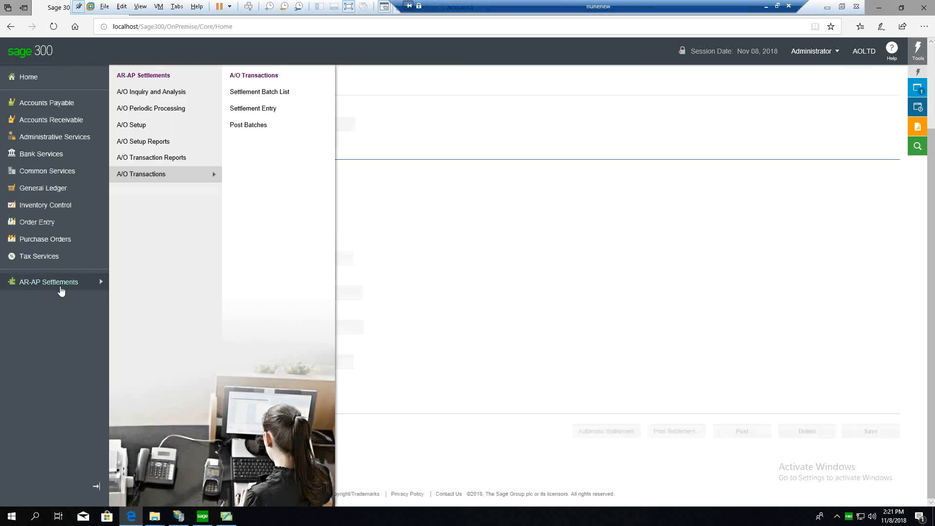